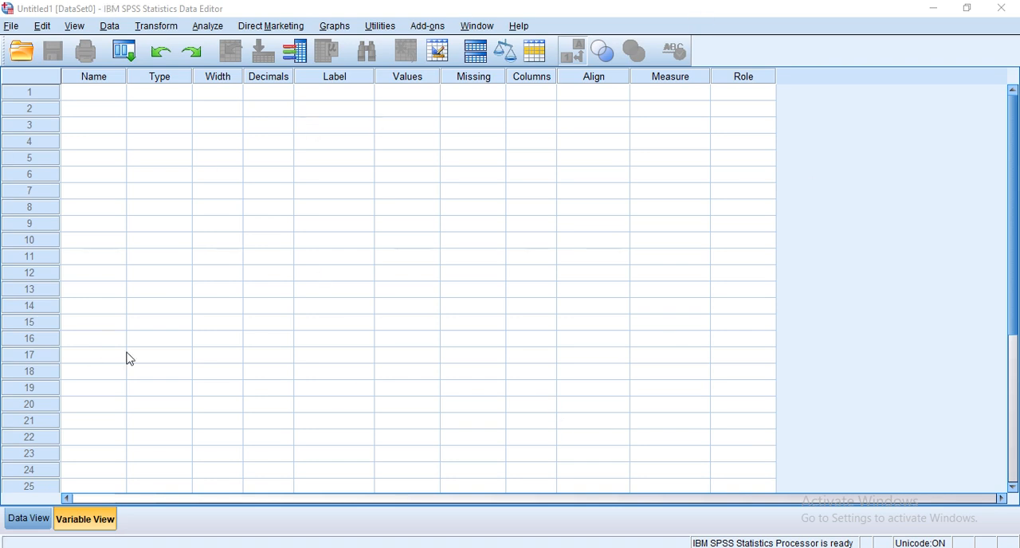
Compare the empty dataset's Data View and Variable View, finishing in Variable View.
left_click(28, 519)
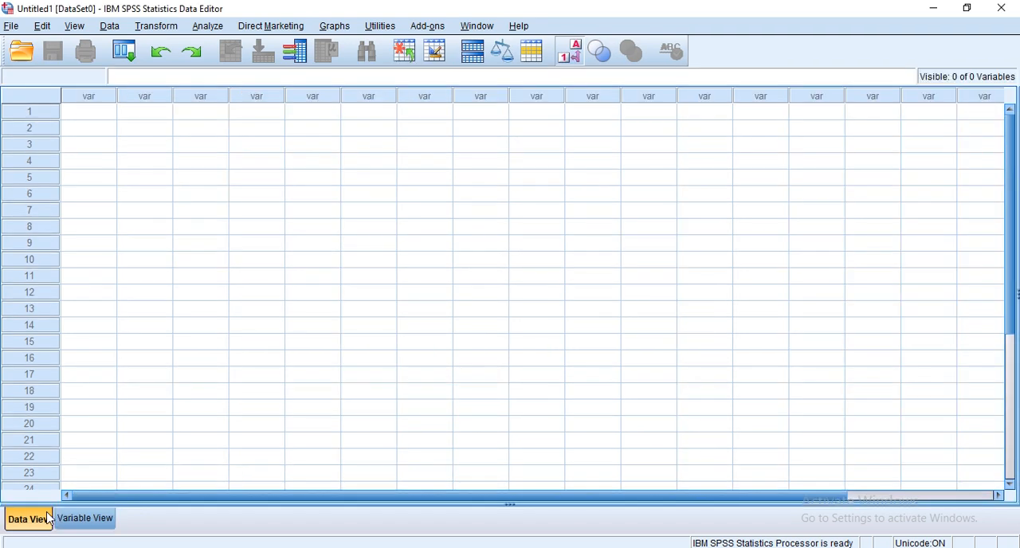
left_click(88, 520)
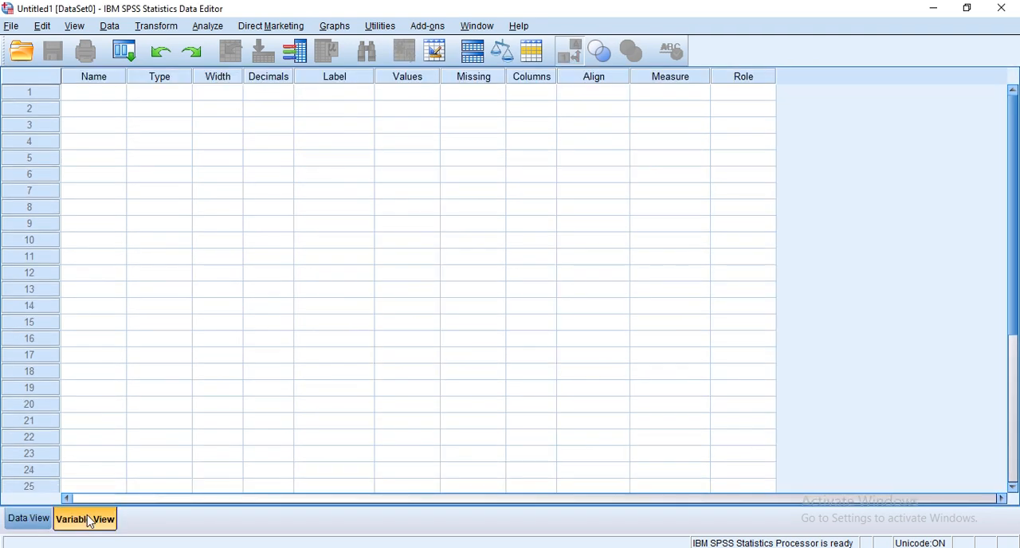
left_click(30, 518)
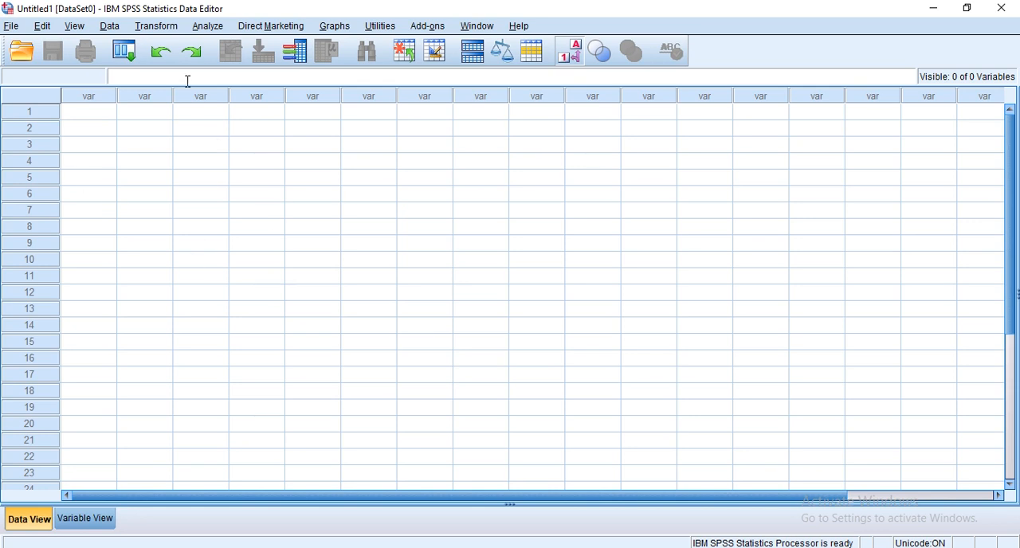
left_click(84, 518)
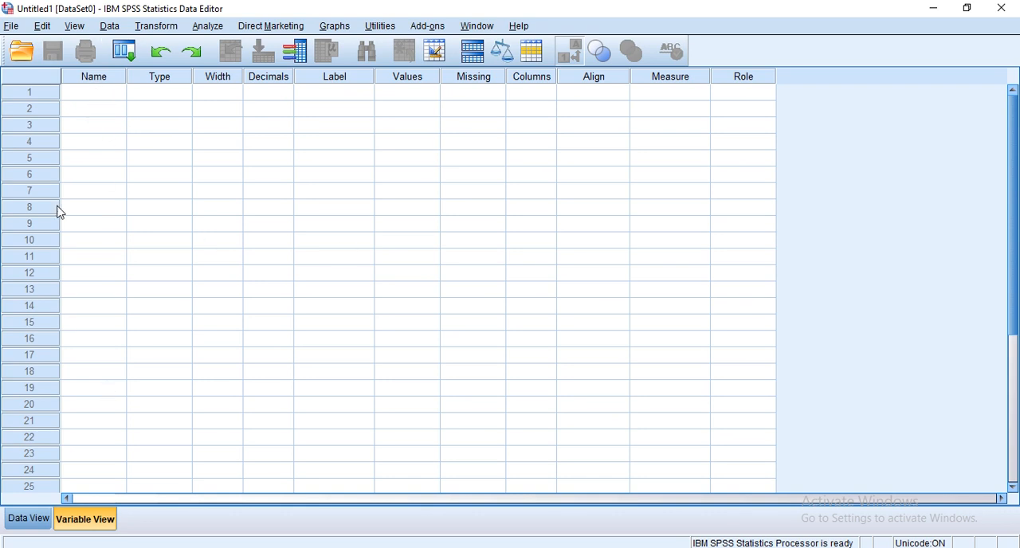
left_click(28, 519)
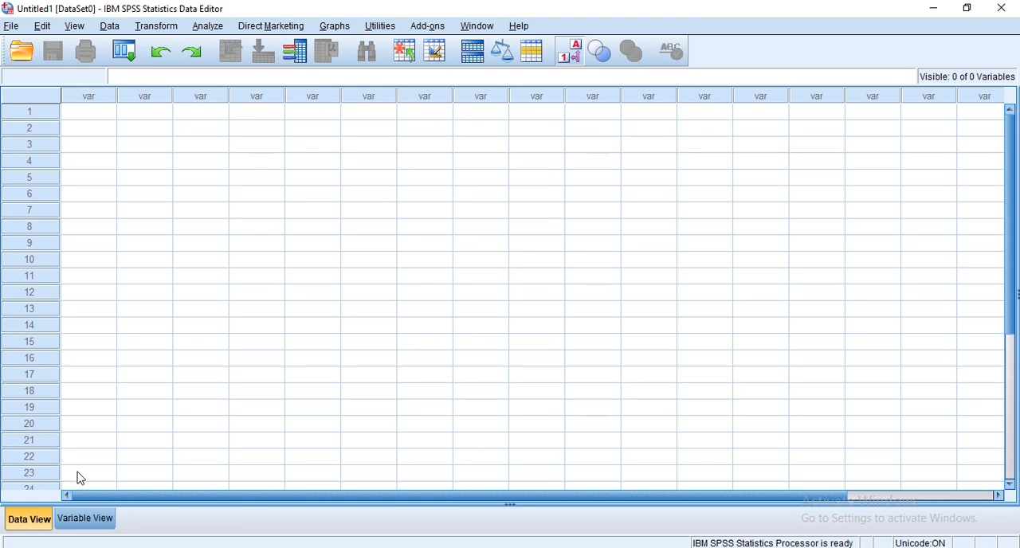
left_click(85, 518)
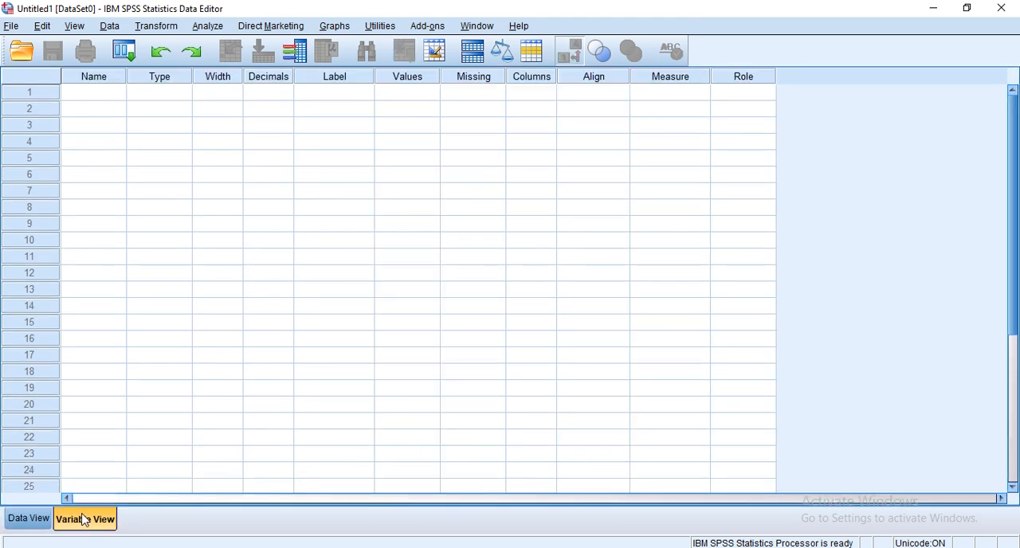
Define the first variable with the name ID and set its type to String with 8 characters.
left_click(72, 94)
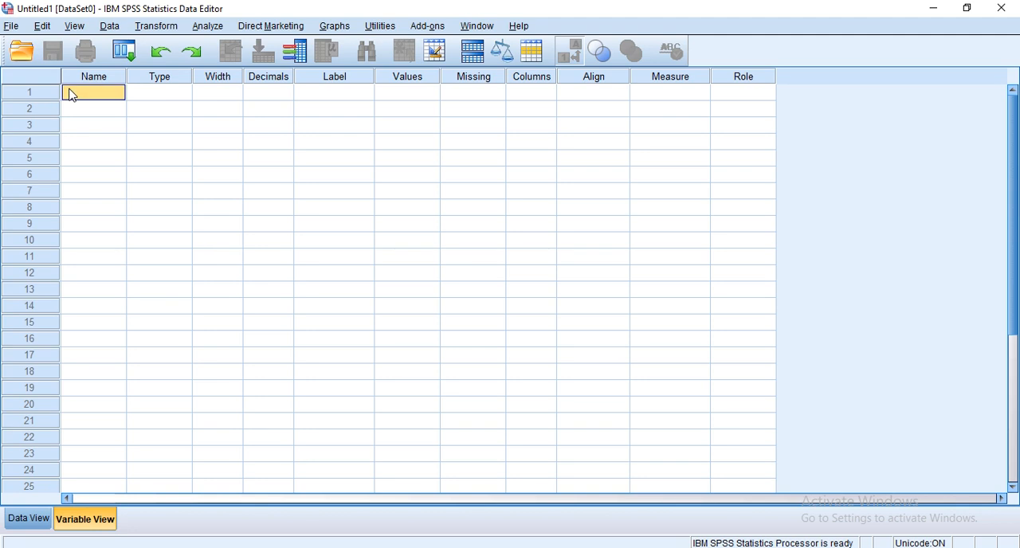
type("I")
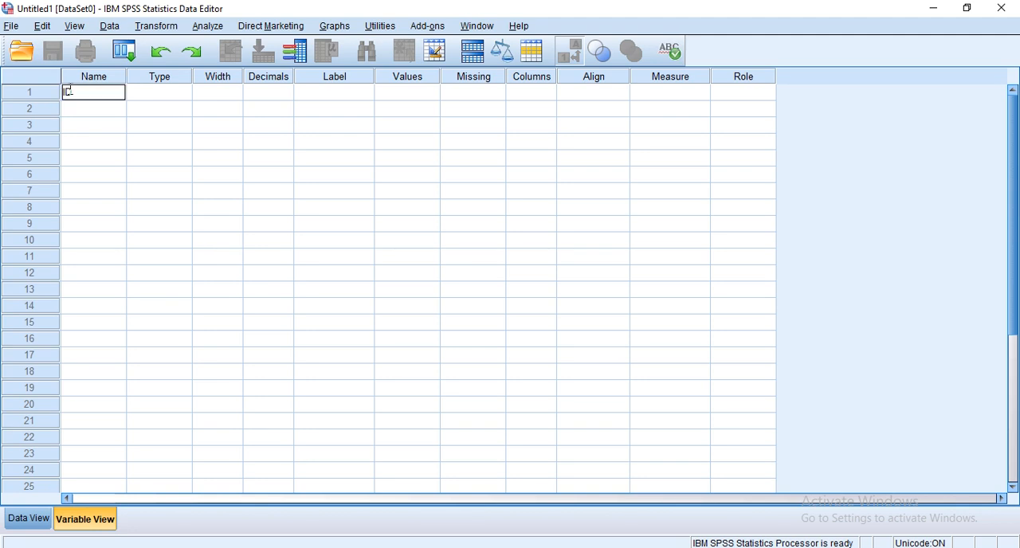
type("D")
left_click(157, 94)
left_click(189, 94)
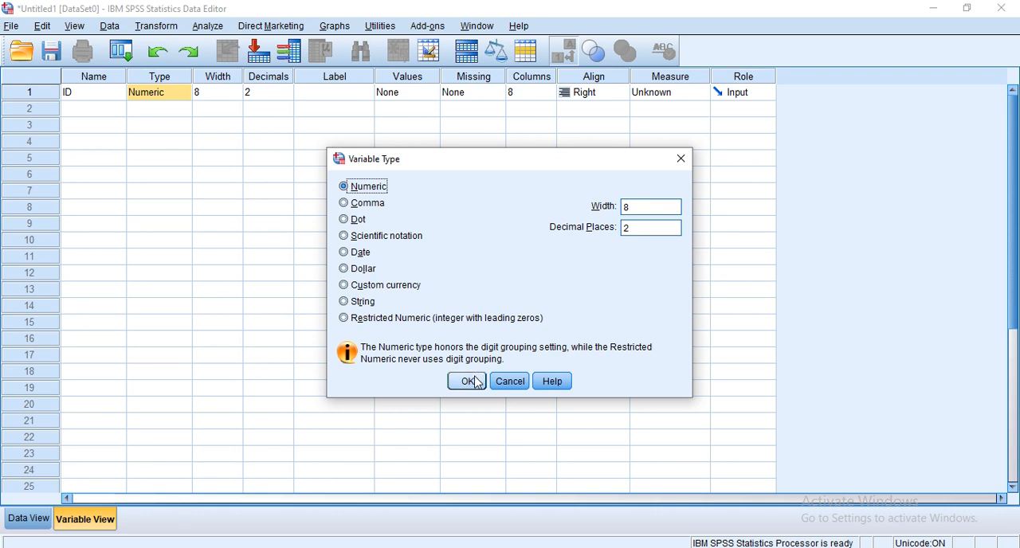
left_click(369, 301)
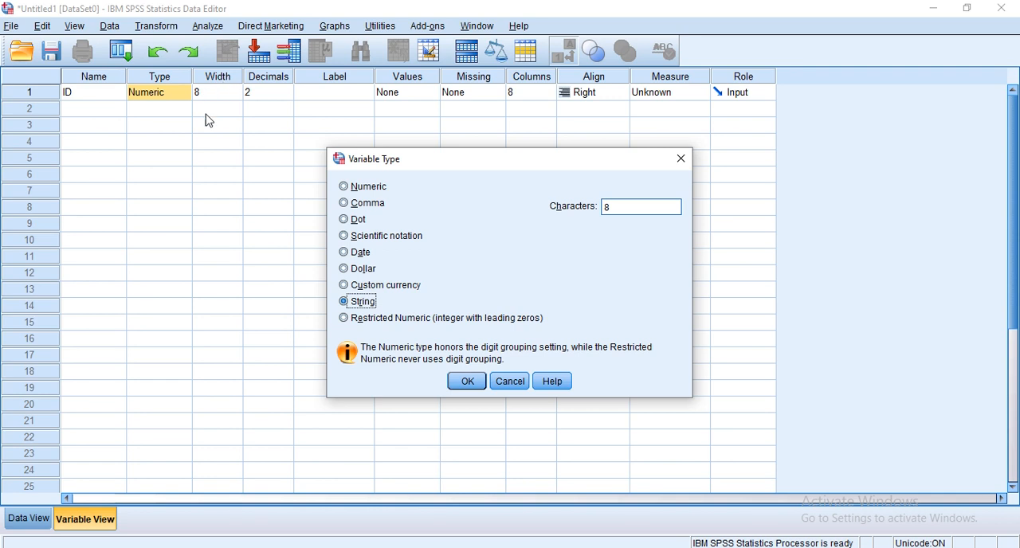
left_click(469, 382)
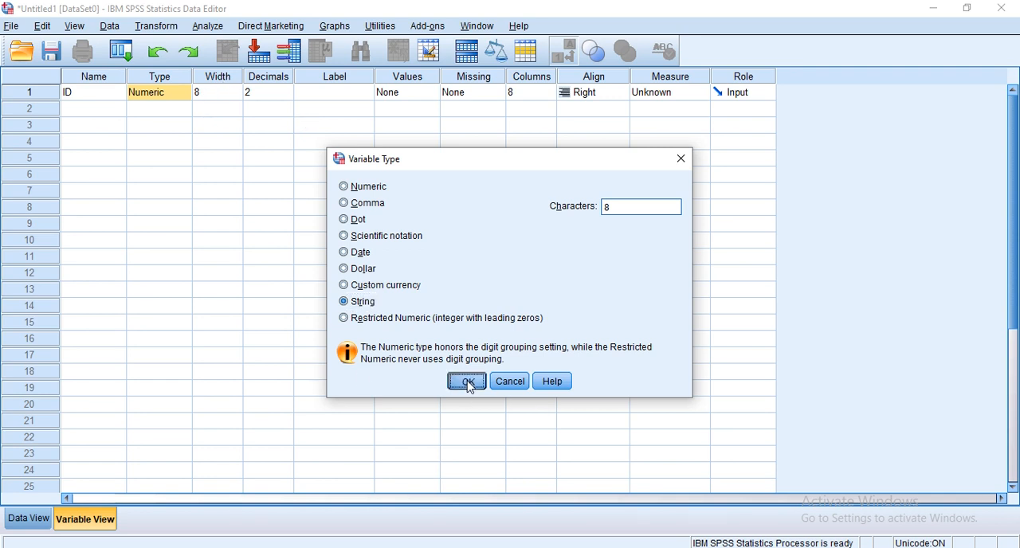
Label the ID variable "ID OF EMPLOYEES" and check its measurement level options, keeping Nominal.
left_click(284, 93)
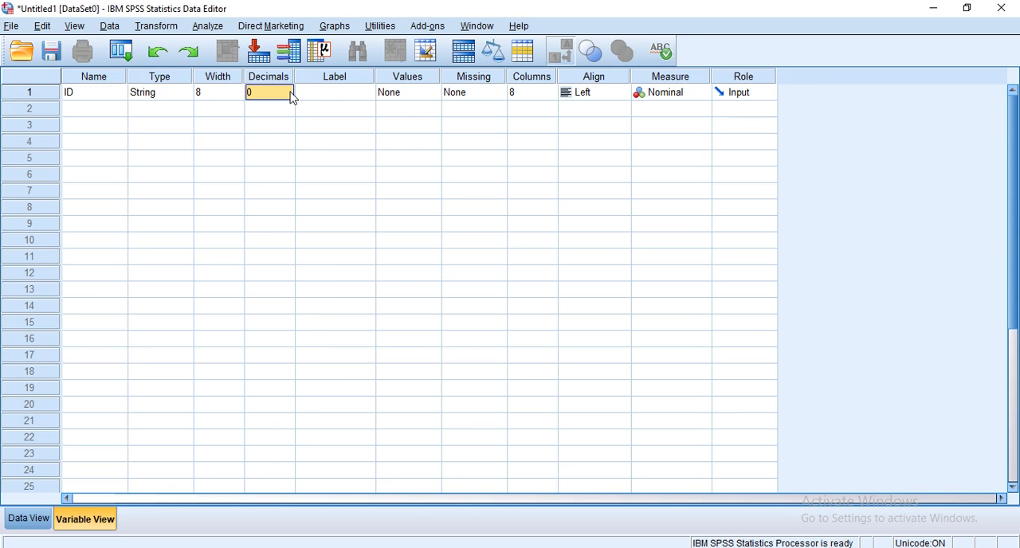
left_click(314, 100)
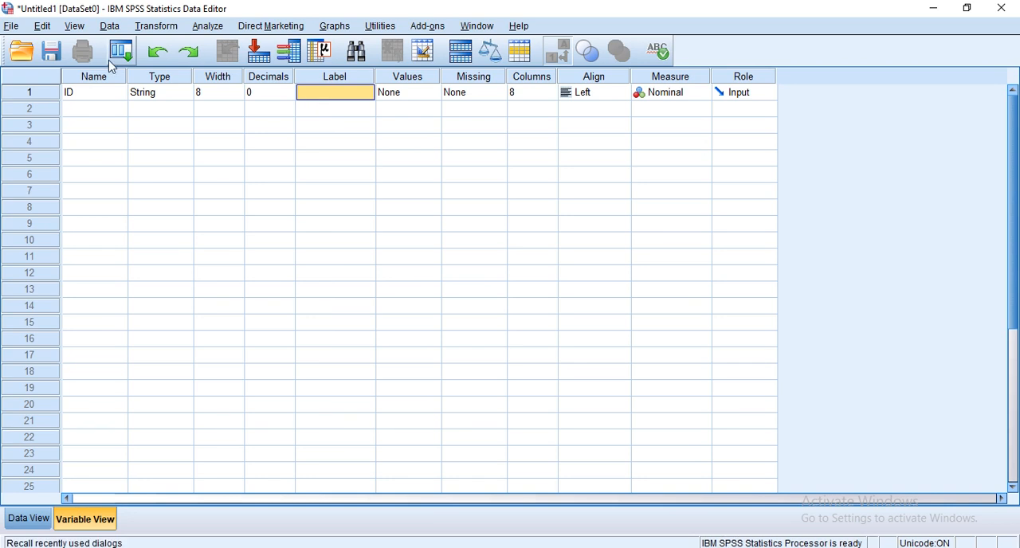
left_click(325, 94)
type("ID")
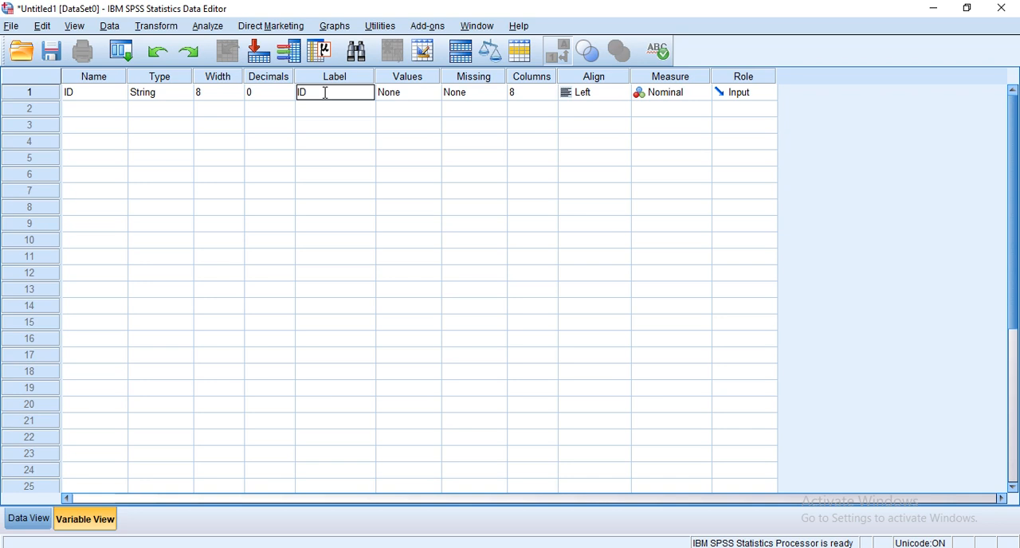
type(" OF EMPLOYEES")
left_click(408, 101)
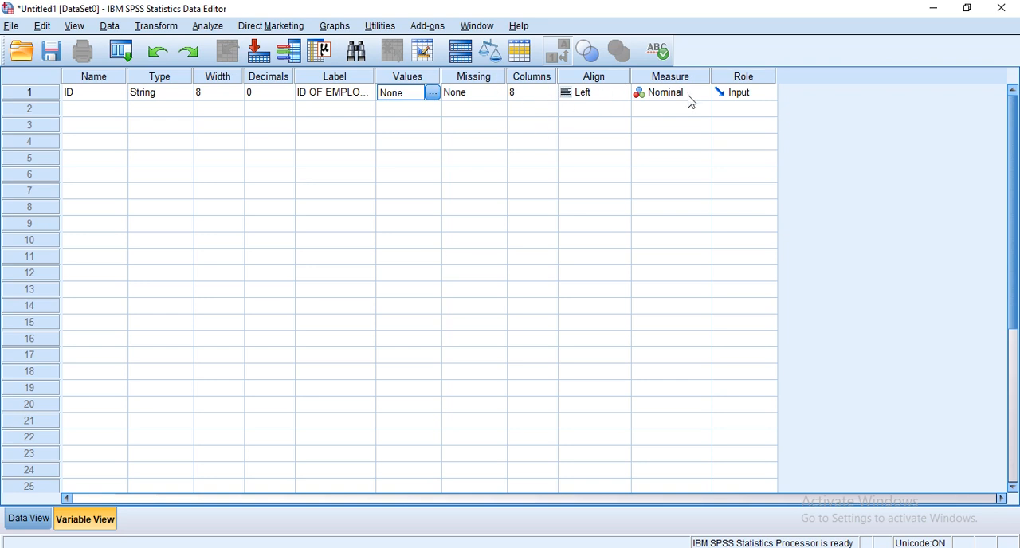
left_click(695, 97)
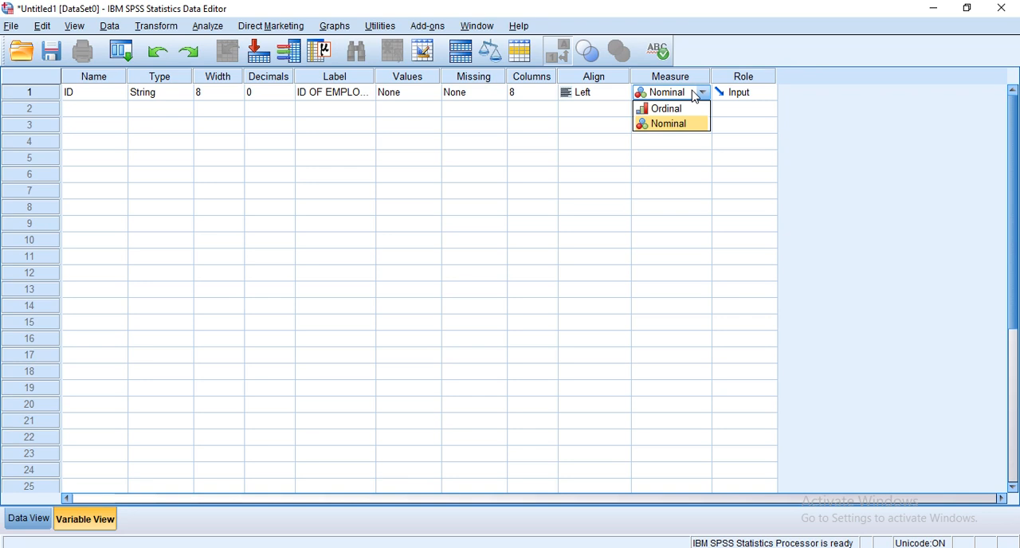
left_click(696, 96)
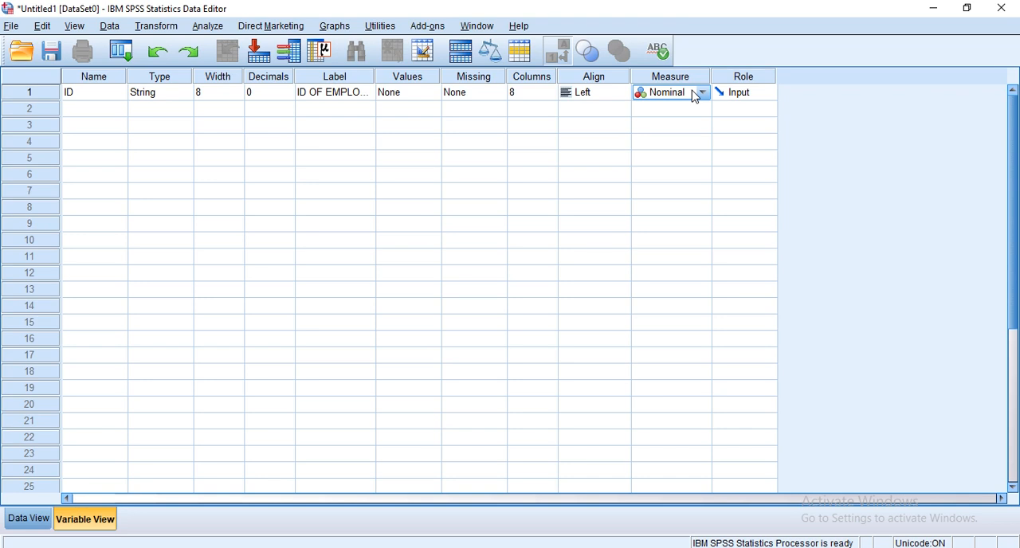
Try to name the second variable "GEN OF EMPLOYEE".
left_click(77, 113)
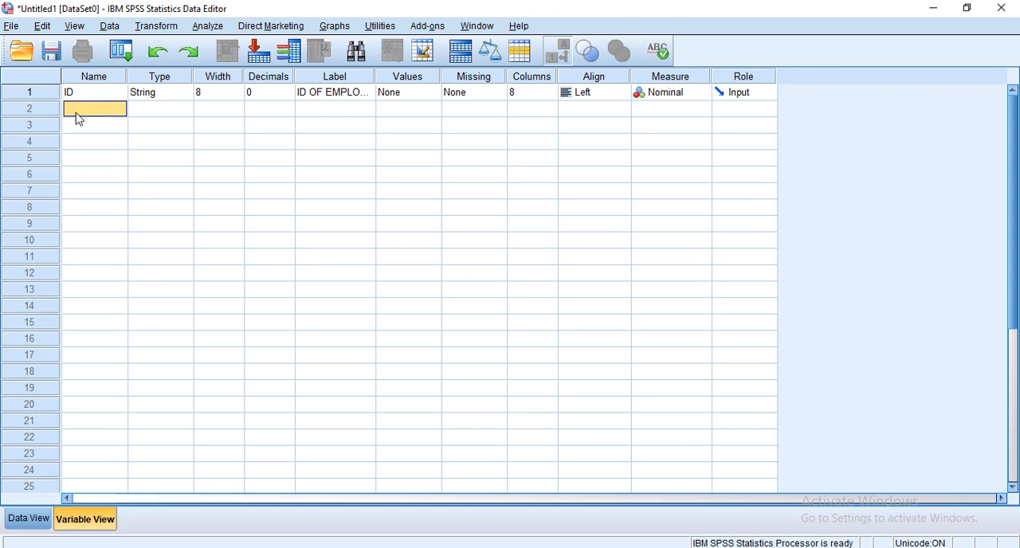
type("GE")
type("N")
type(" OF E")
type("MPLOYE")
type("E")
key("Return")
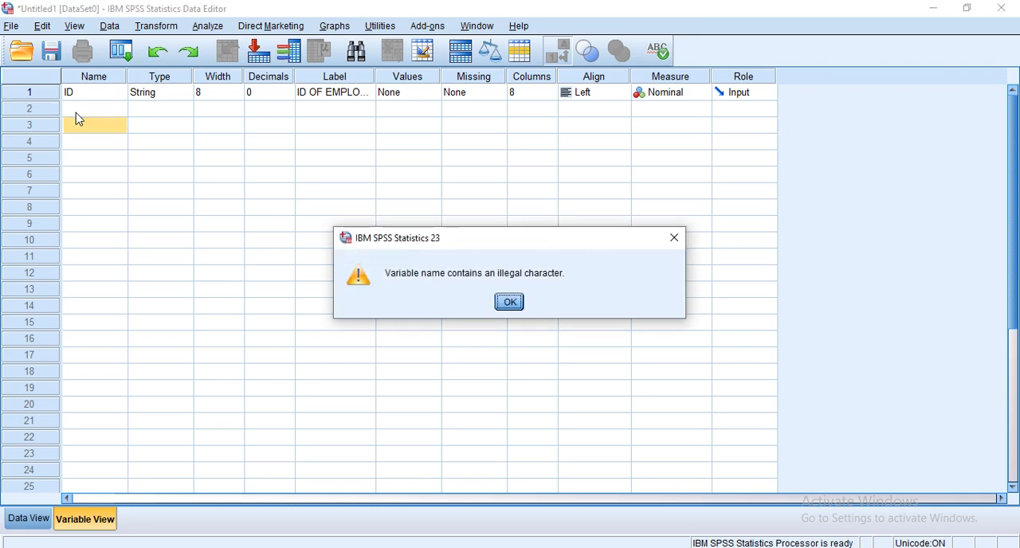
left_click(509, 303)
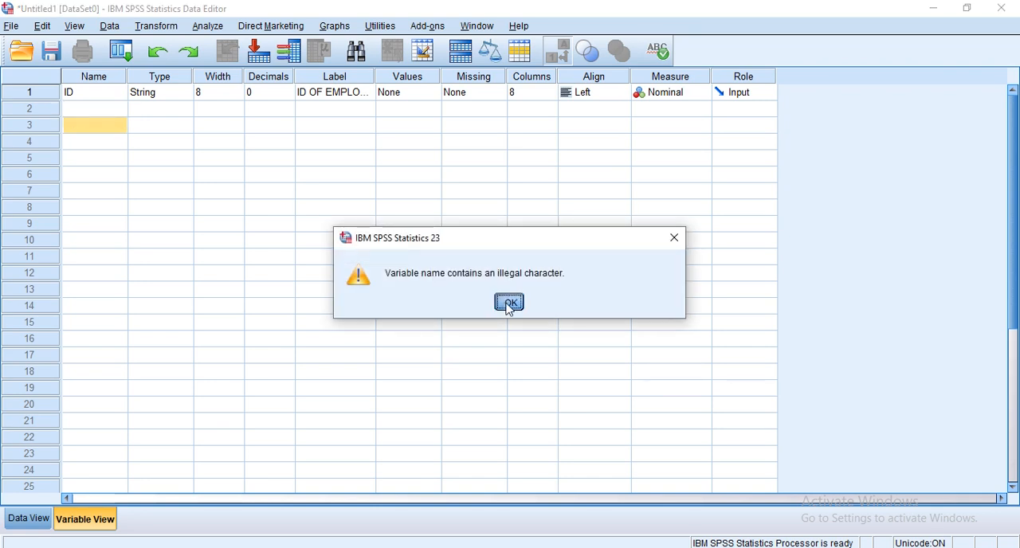
Name the second variable GEN_EMP and check its variable type settings, keeping Numeric.
left_click(89, 109)
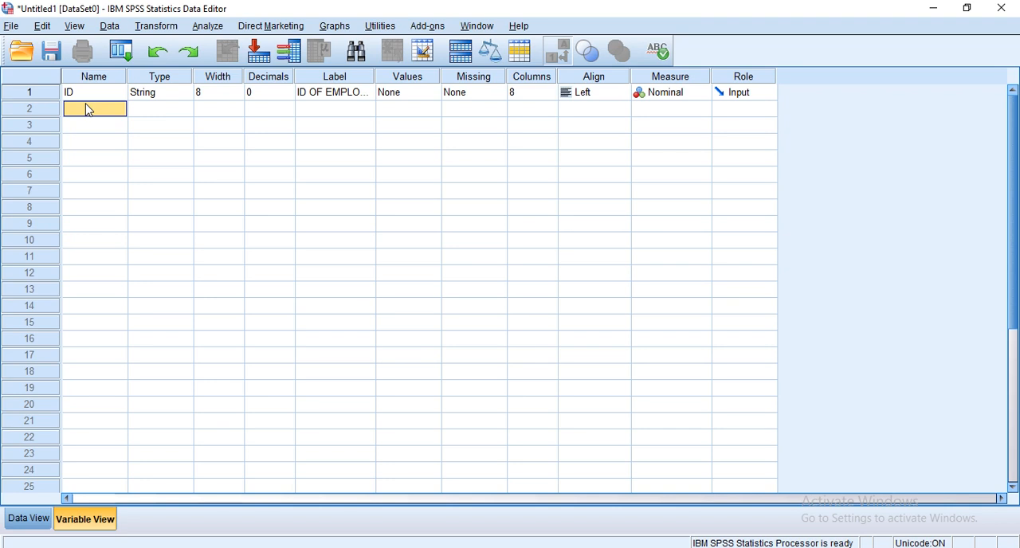
type("GEN")
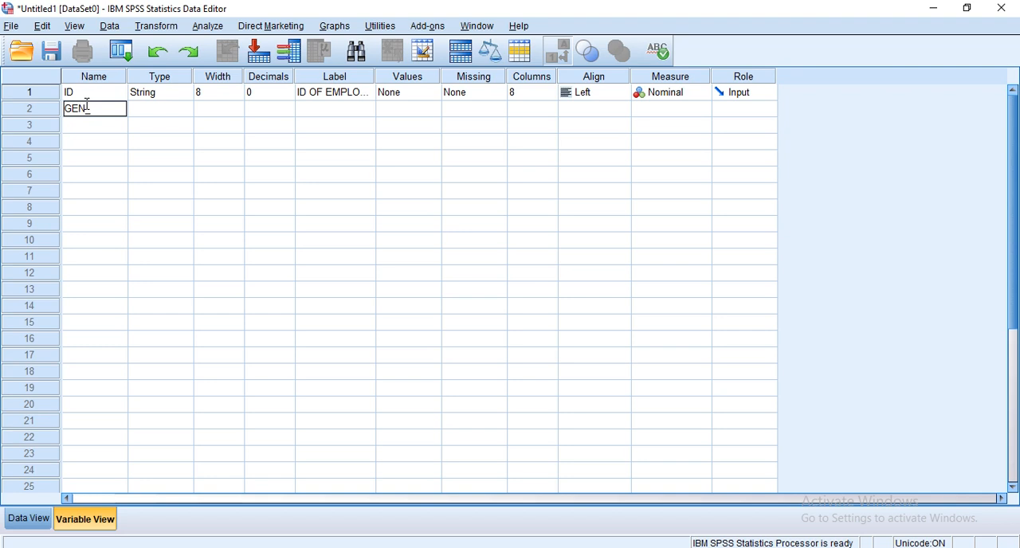
type("_EMP")
left_click(183, 110)
left_click(186, 109)
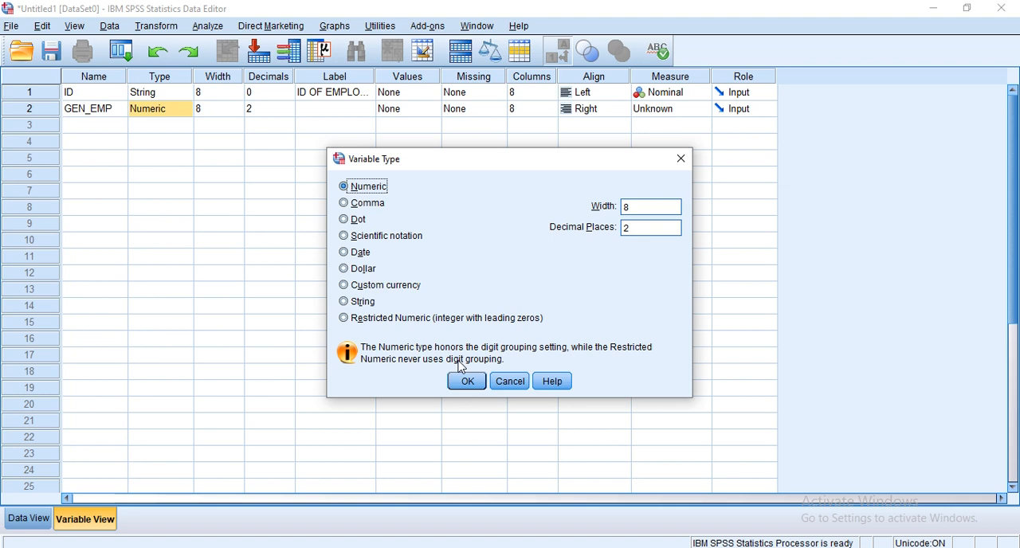
left_click(680, 159)
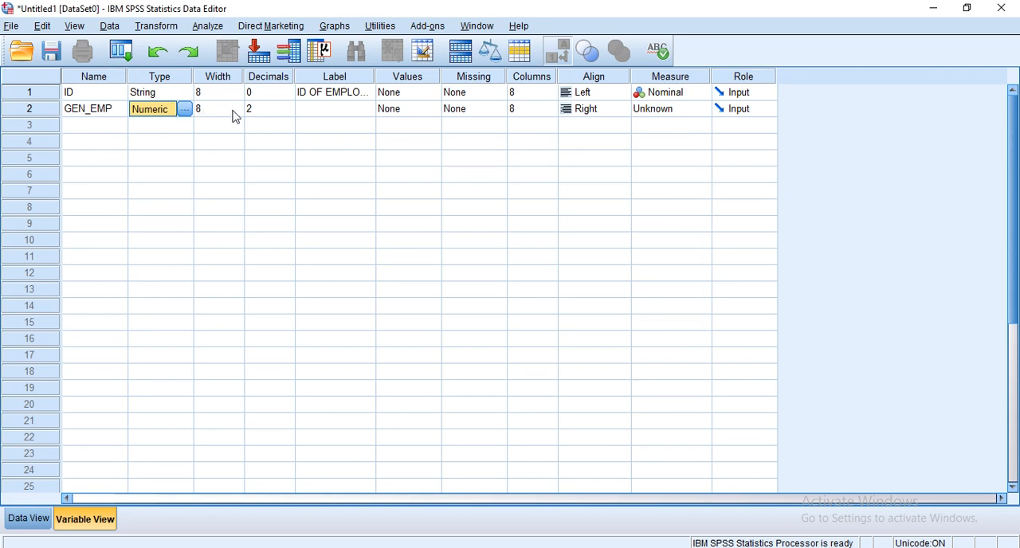
Set the GEN_EMP variable's decimals to 0 and its label to "GENDER OF EMPLOYEES".
left_click(281, 110)
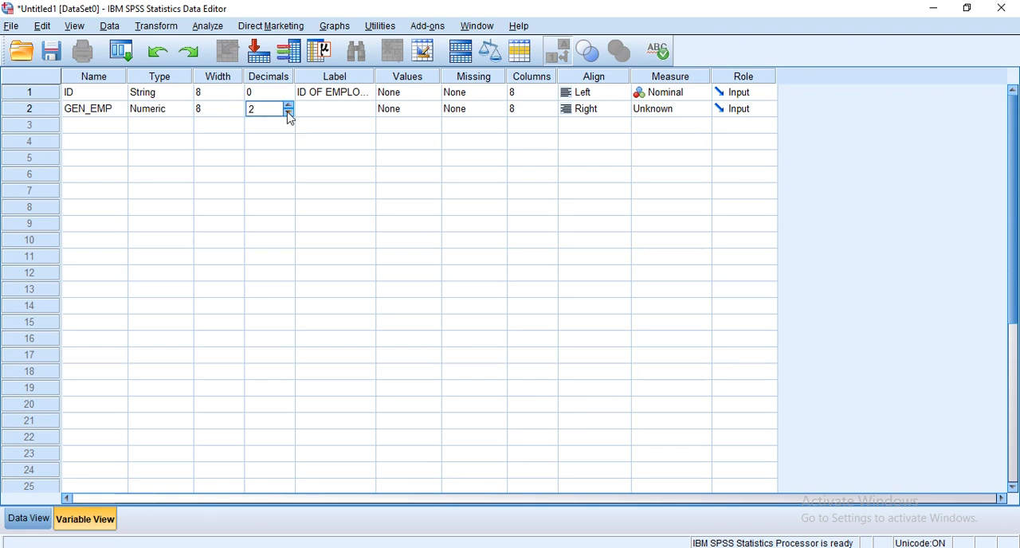
left_click(288, 115)
left_click(289, 115)
left_click(314, 114)
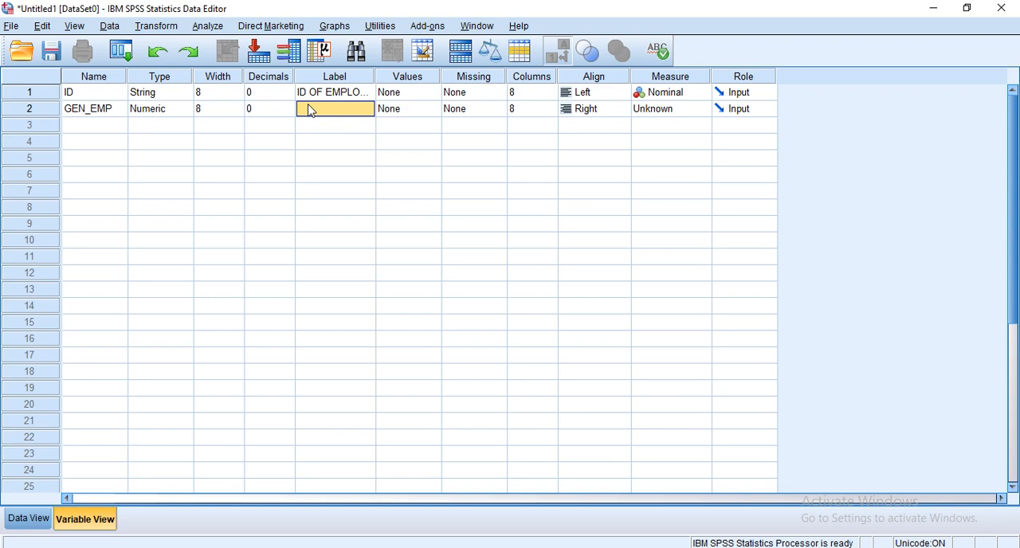
type("GENDE")
type("R")
type(" OF EMP")
type("LOYEES")
Add a value label to GEN_EMP that assigns 1 to MALE.
left_click(432, 110)
left_click(432, 110)
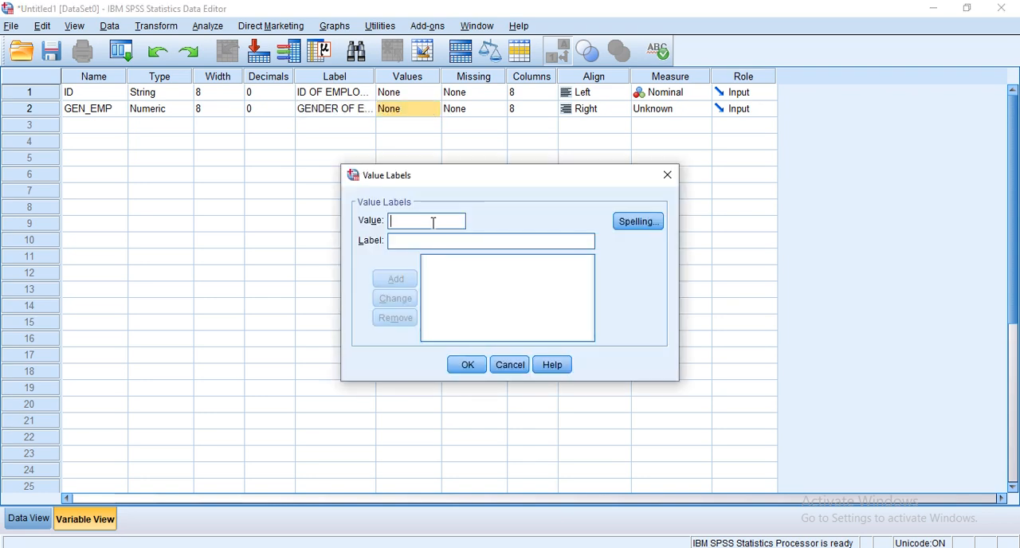
type("1")
left_click(439, 240)
type("MALE")
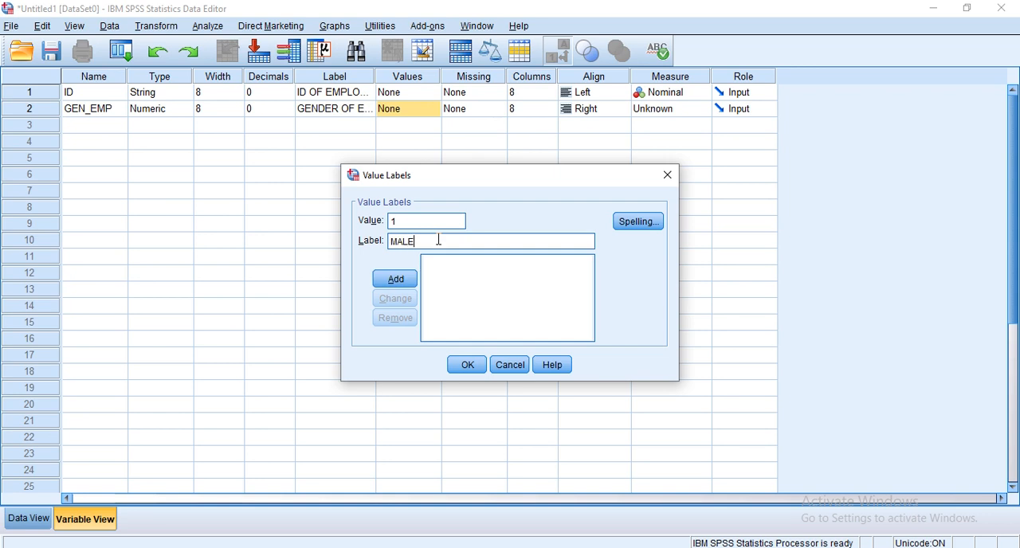
left_click(403, 278)
Add a second value label assigning 2 to FEMALE and apply the value labels to GEN_EMP.
left_click(415, 228)
type("2")
left_click(421, 241)
type("FE")
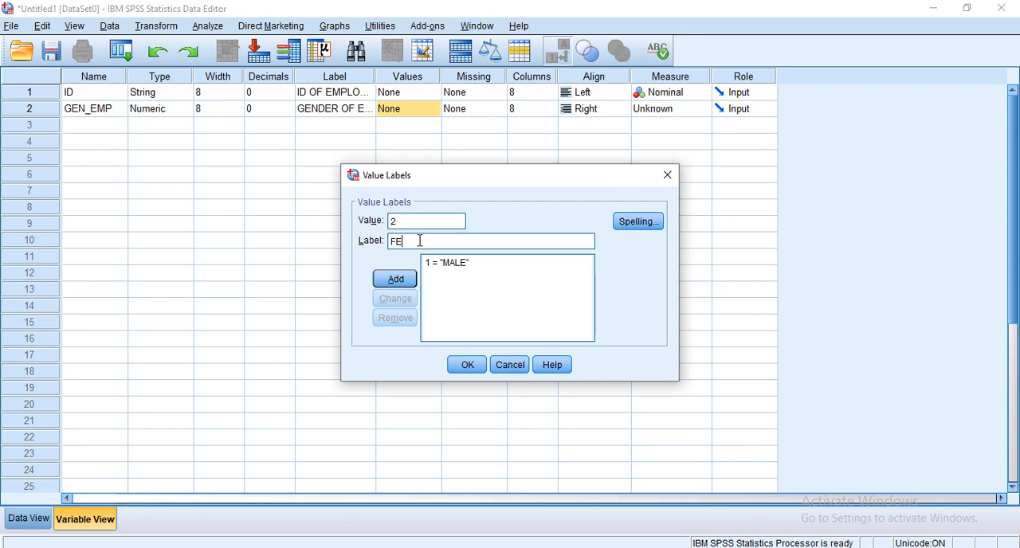
type("MALE")
type("E")
left_click(396, 279)
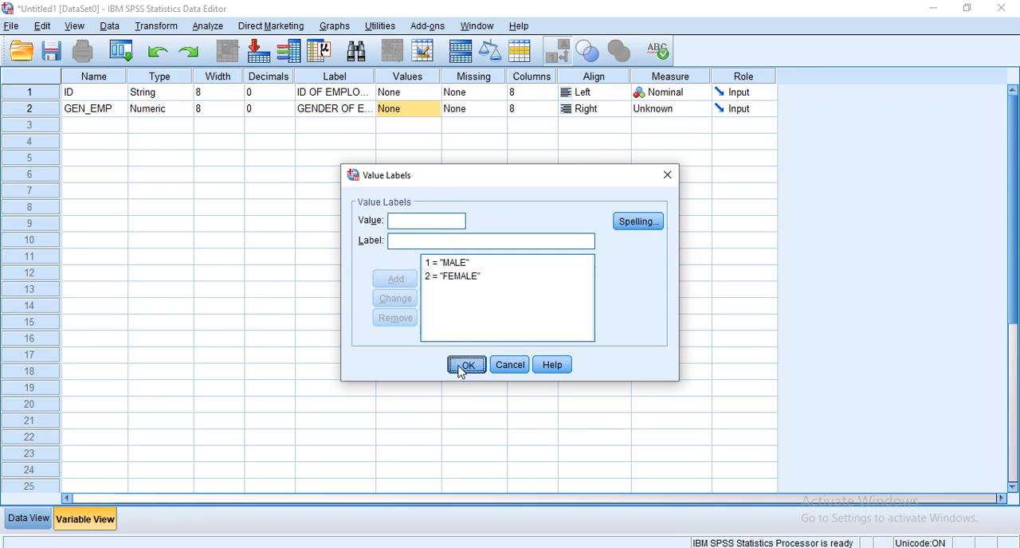
left_click(463, 366)
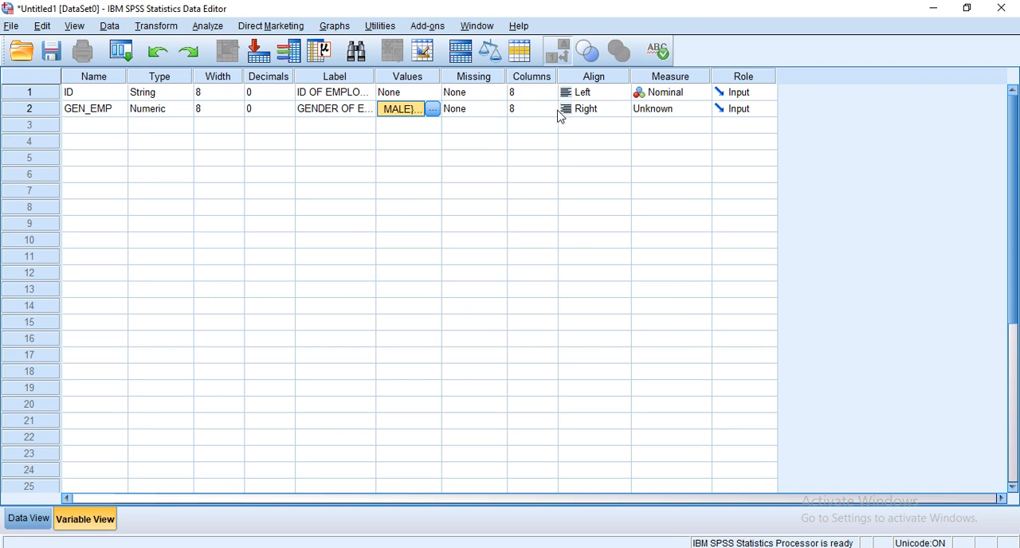
Set the measurement level of the GEN_EMP variable to Nominal.
left_click(705, 108)
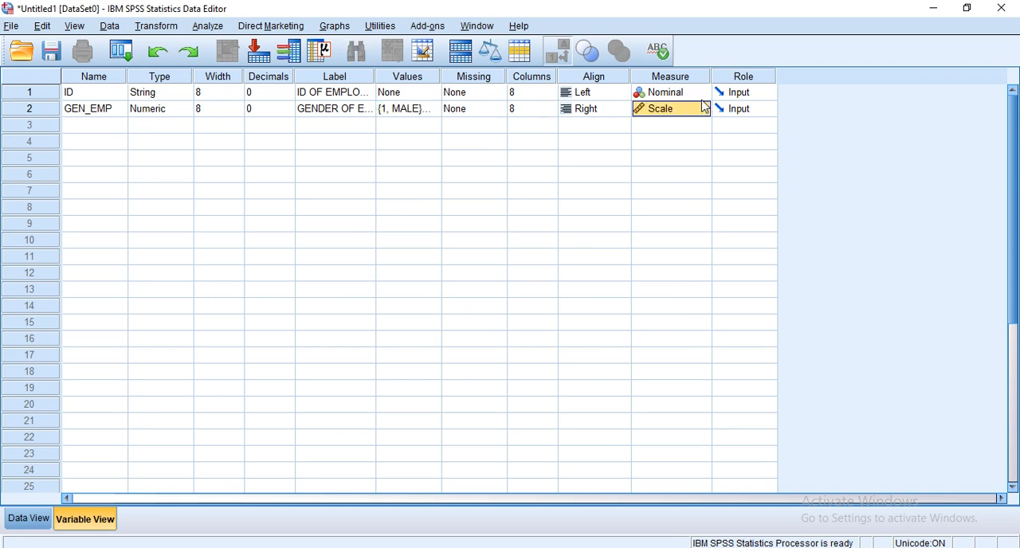
key("Up")
left_click(704, 109)
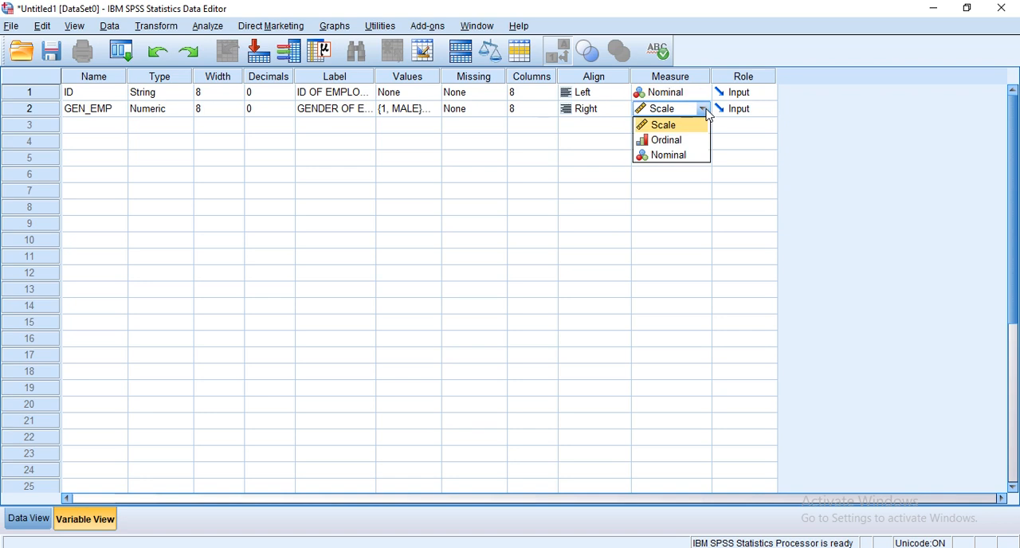
left_click(696, 159)
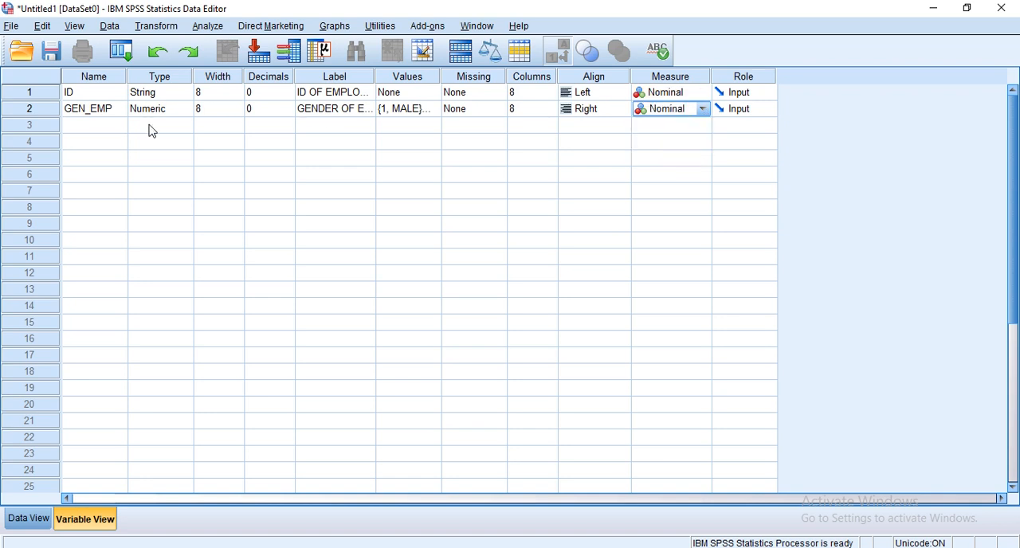
Add a third variable named SAL in the row below GEN_EMP, leaving its type Numeric.
left_click(101, 133)
type("S")
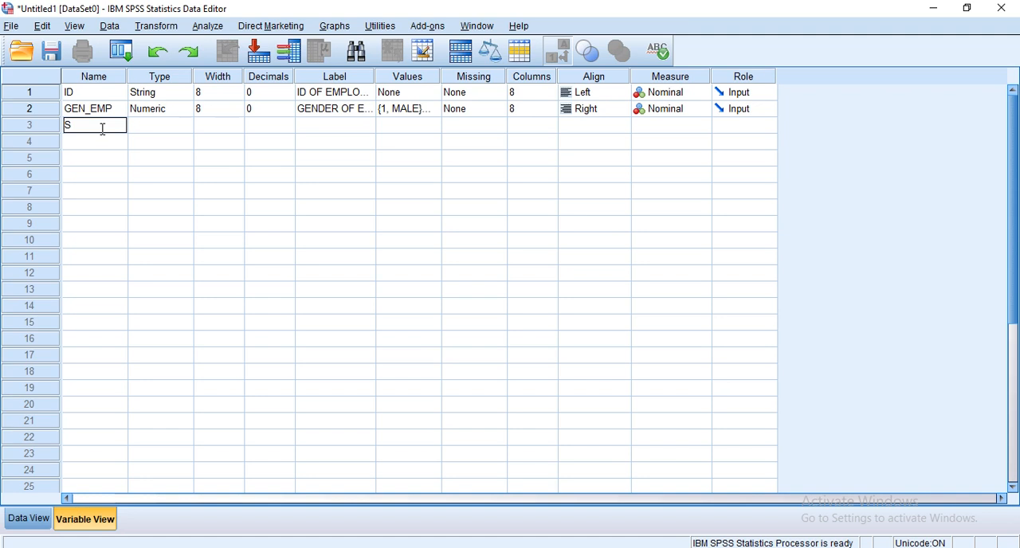
type("AL")
left_click(177, 128)
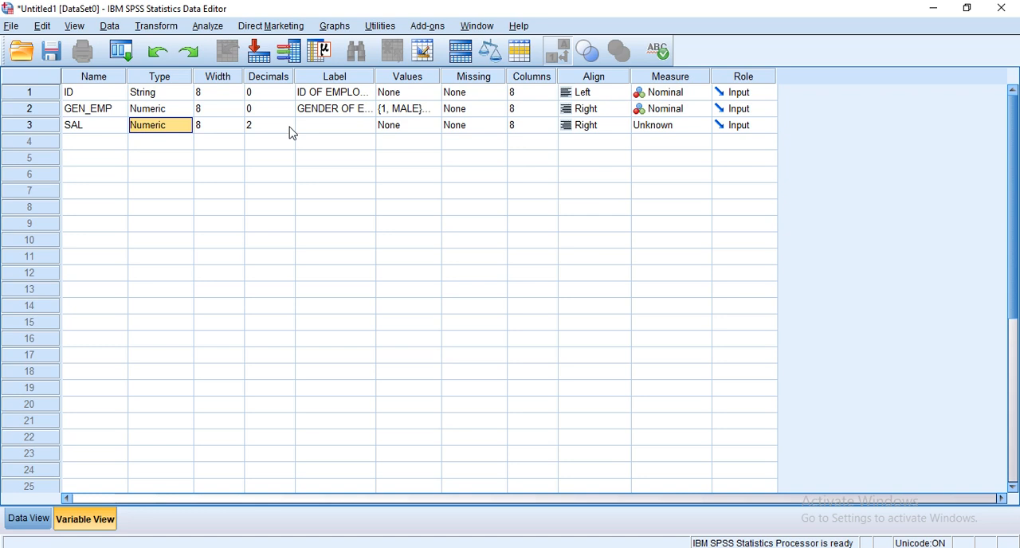
Set the label of the SAL variable to "SALARY PER MONTH".
left_click(320, 131)
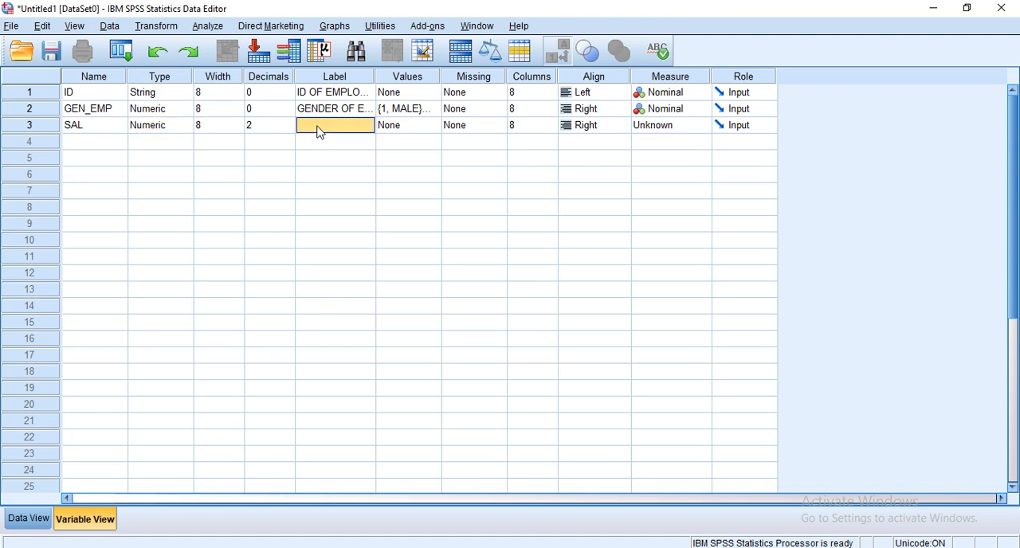
left_click(319, 128)
type("SALARY")
type(" PER")
type(" MONTH")
left_click(422, 127)
left_click(435, 125)
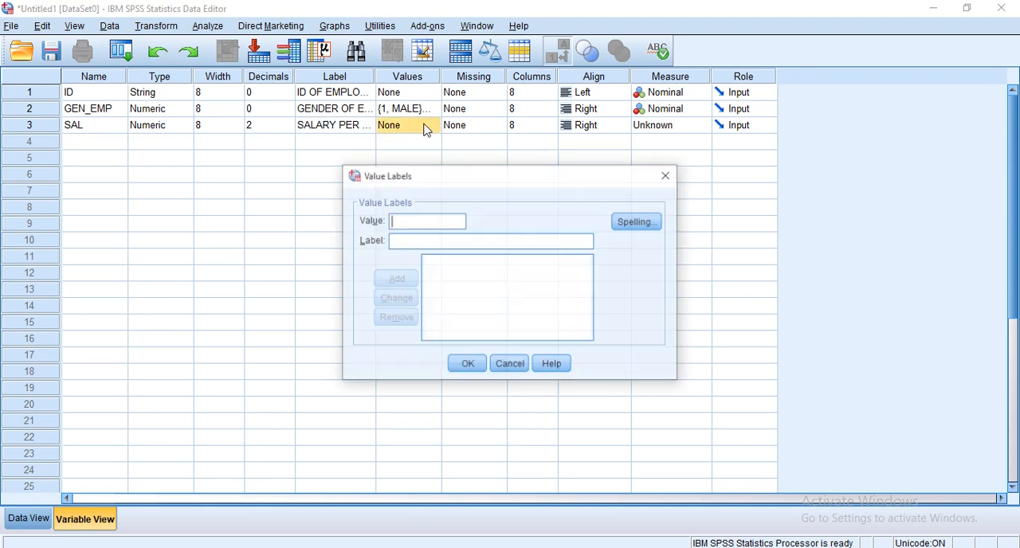
left_click(676, 183)
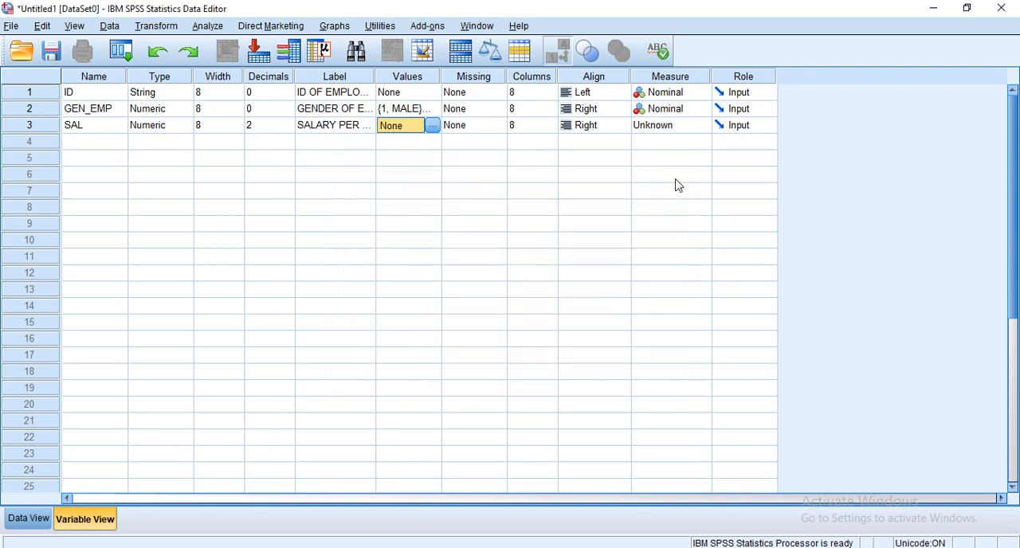
Define 999 as a discrete missing value for the SAL variable and set its measurement level to Scale.
left_click(499, 131)
left_click(498, 126)
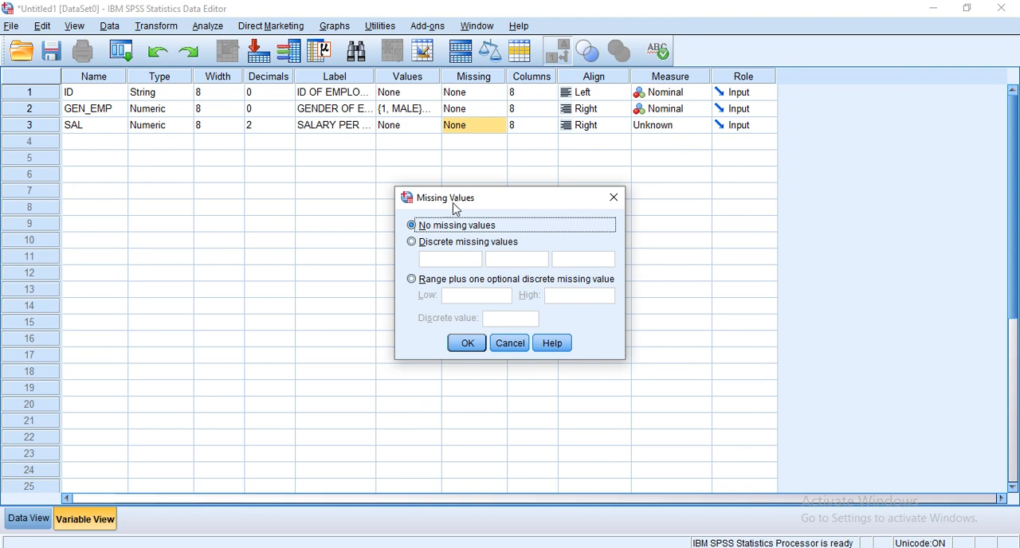
left_click(434, 246)
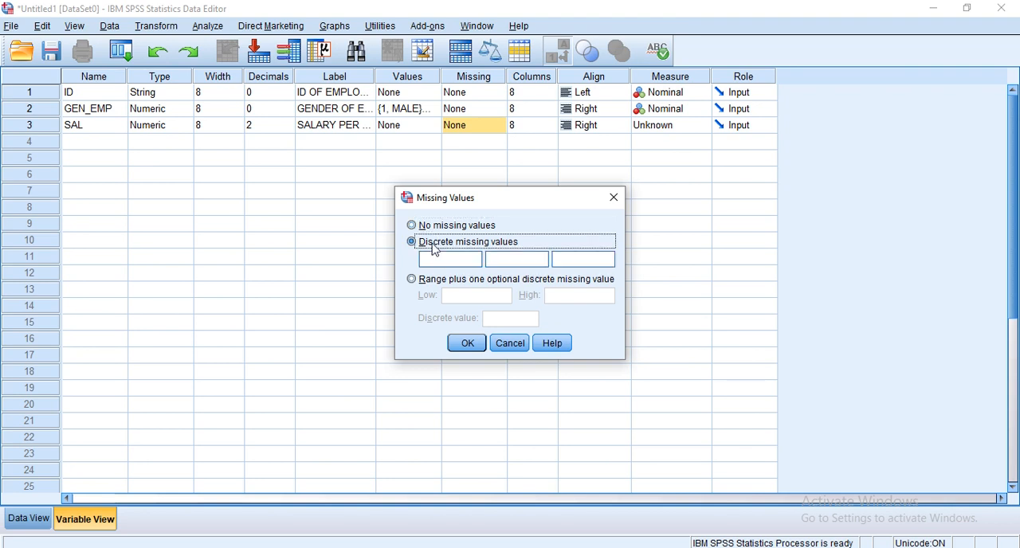
left_click(450, 259)
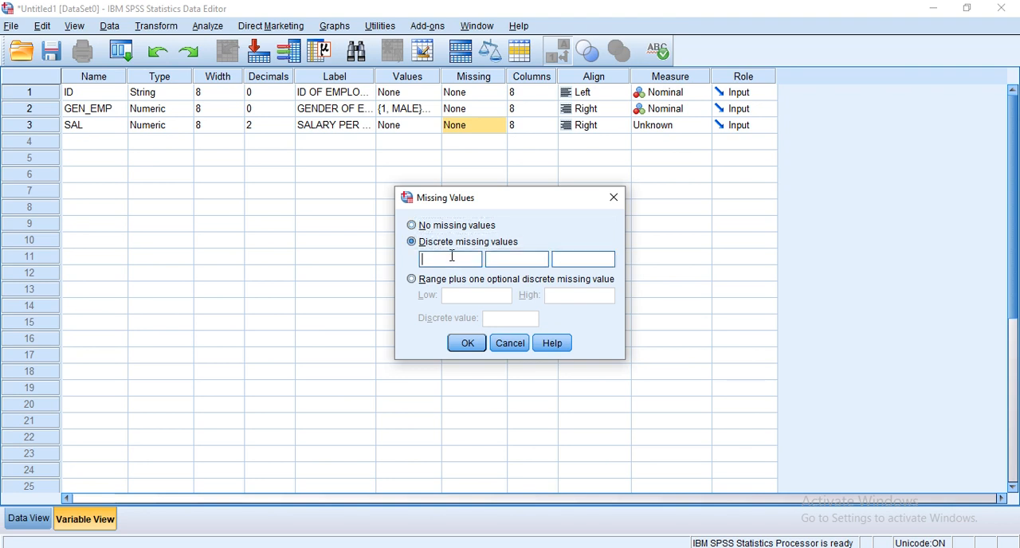
type("999")
left_click(468, 344)
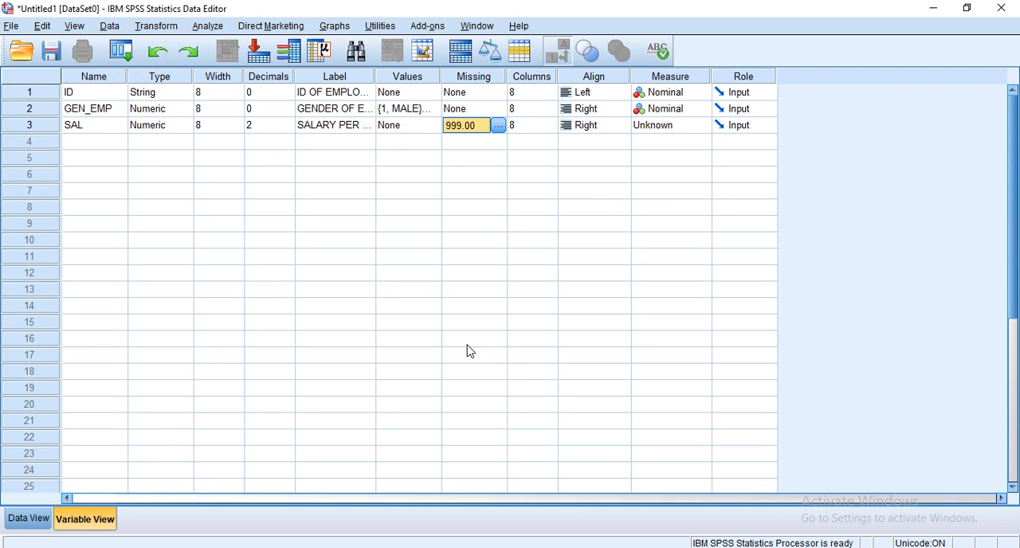
left_click(679, 128)
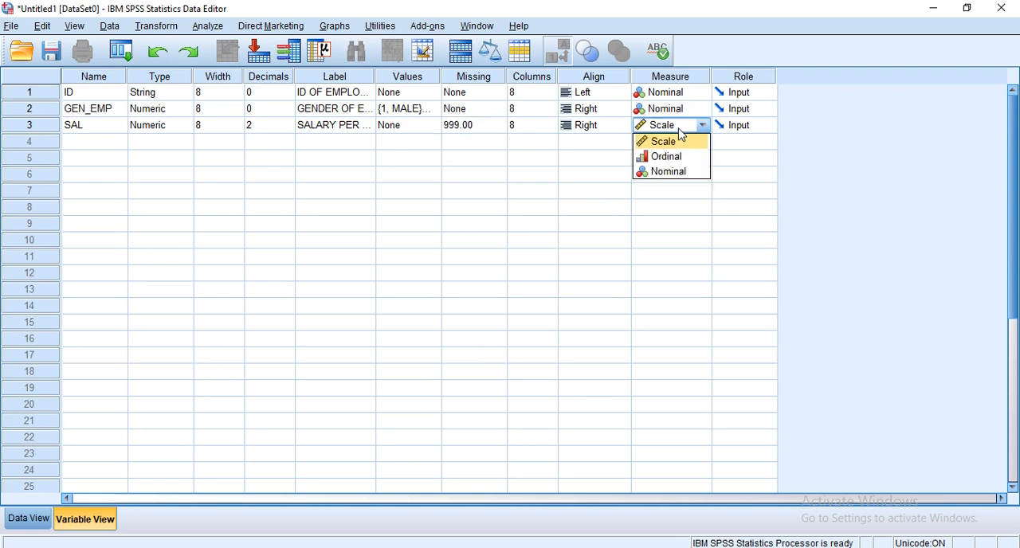
left_click(684, 142)
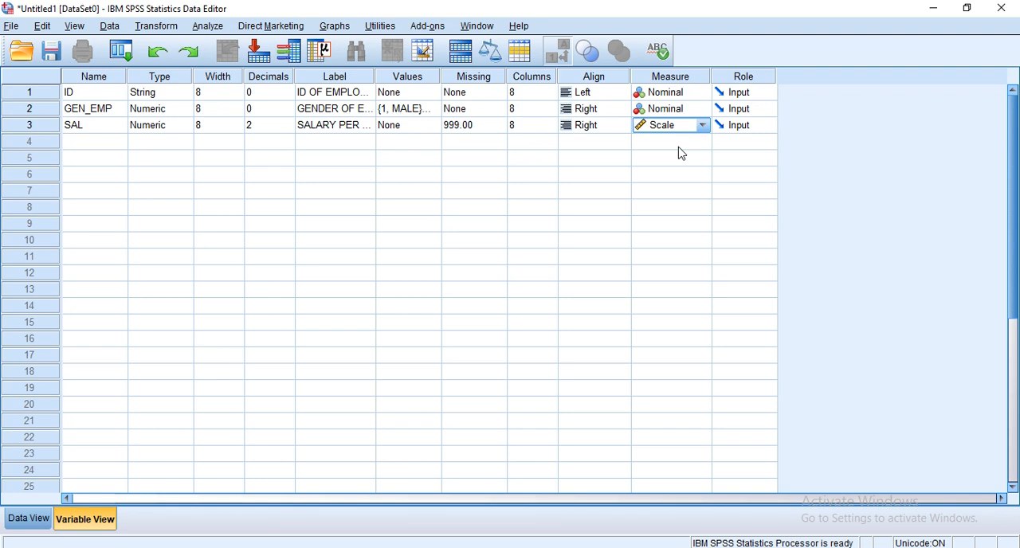
Add a fourth variable named SATISFACTION in the row below SAL, leaving its type Numeric.
left_click(82, 145)
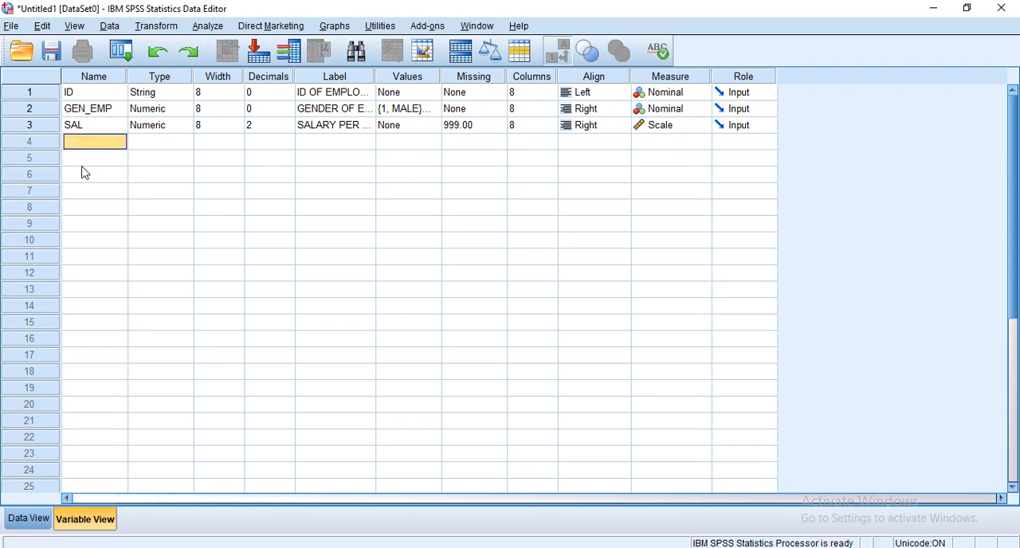
type("SAT")
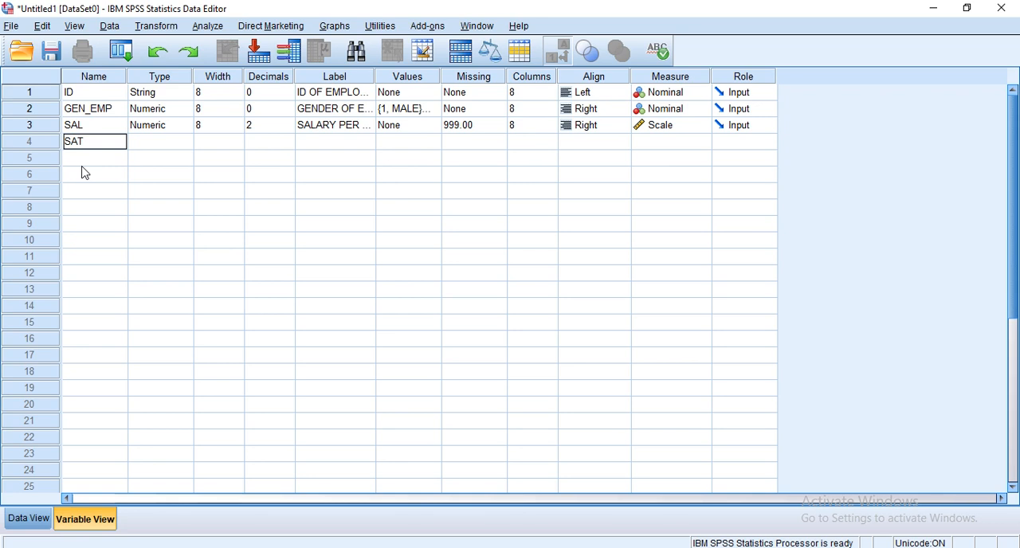
type("ISFACTION")
left_click(174, 149)
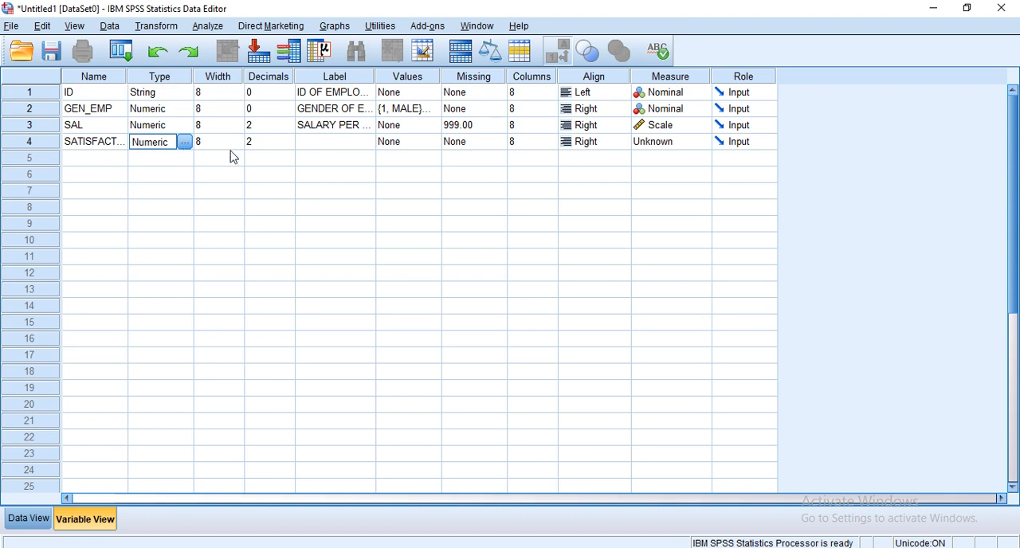
Set the SATISFACTION variable's decimals to 0 and its label to "SATISFACTION OG EMPLOYEES".
left_click(275, 148)
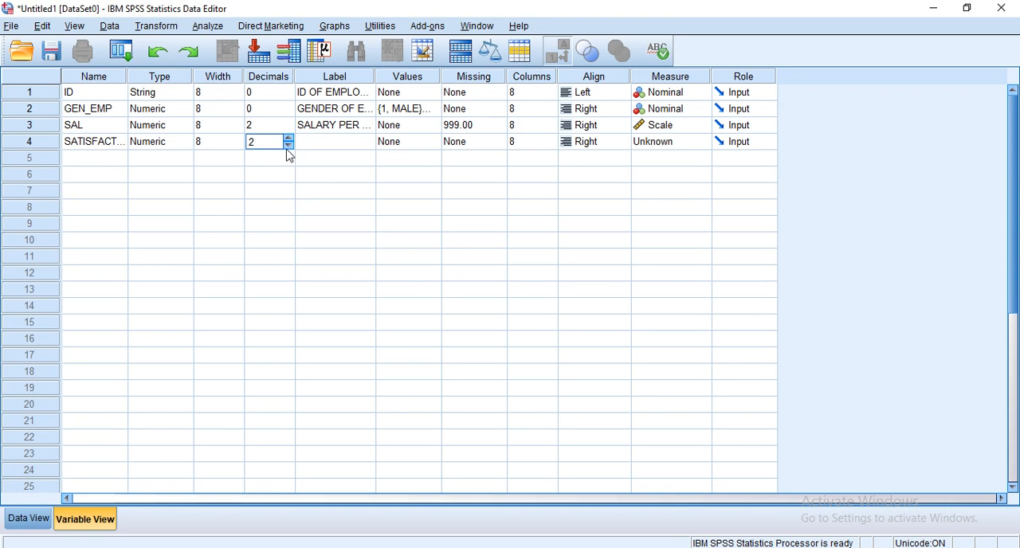
left_click(289, 147)
left_click(316, 148)
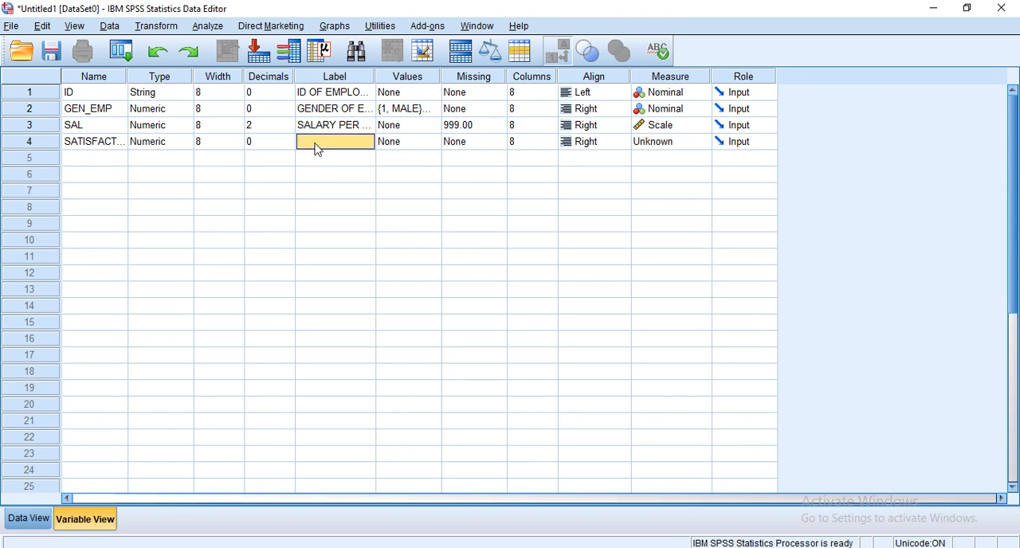
type("SA")
type("TISF")
type("ACTION OG")
type(" EMPLO")
type("YEES")
Add a value label to the SATISFACTION variable that assigns 1 to VERY SATISFACTORY.
left_click(436, 144)
left_click(434, 141)
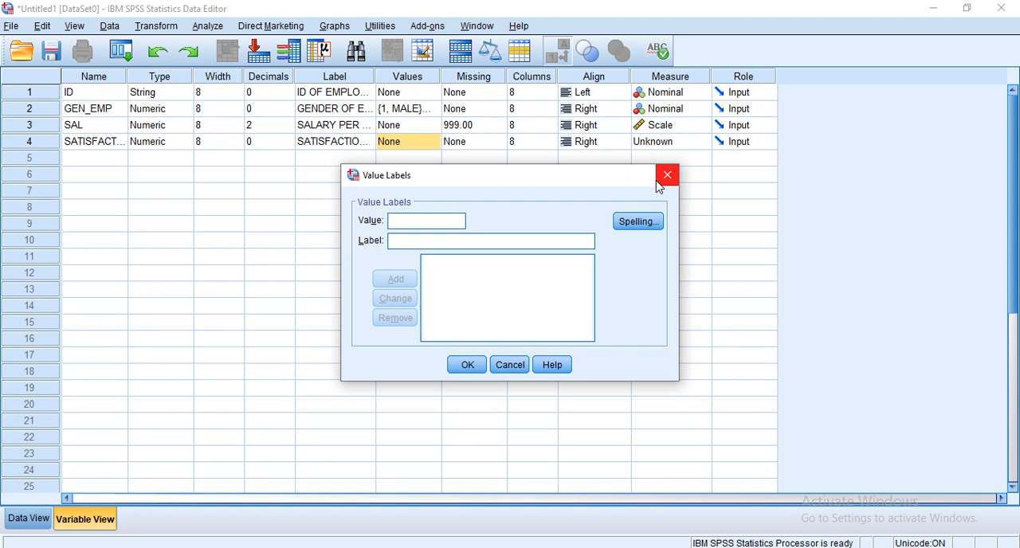
left_click(414, 226)
type("1")
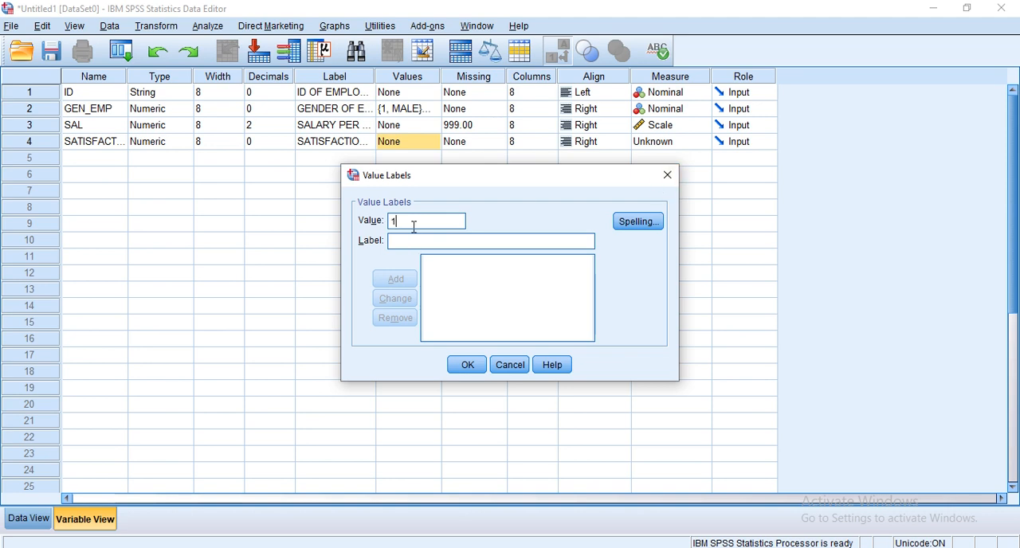
left_click(417, 242)
type("VE")
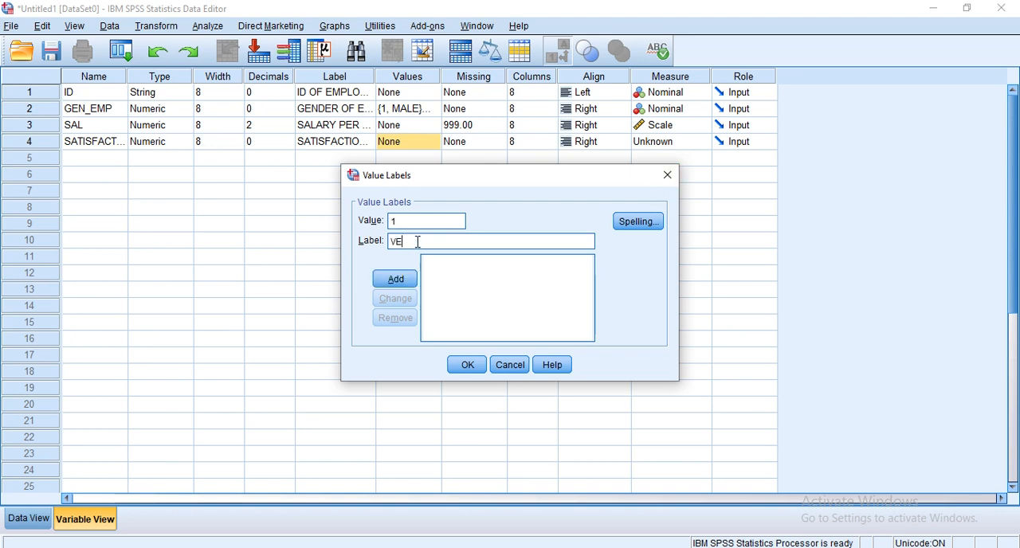
type("RY SATISFACTORY")
left_click(398, 279)
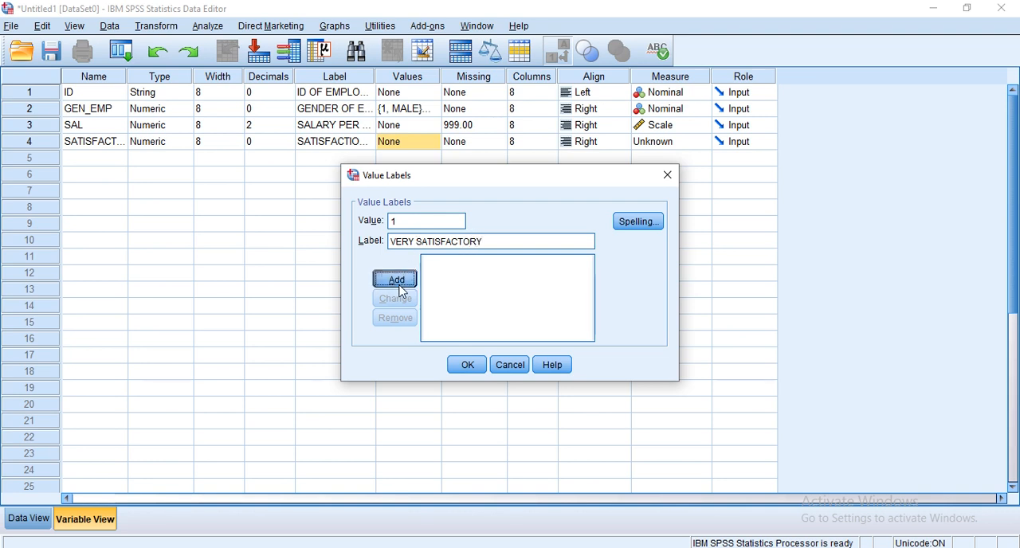
Add a second value label to the SATISFACTION variable assigning 2 to SATISFACTORY.
type("2")
left_click(419, 236)
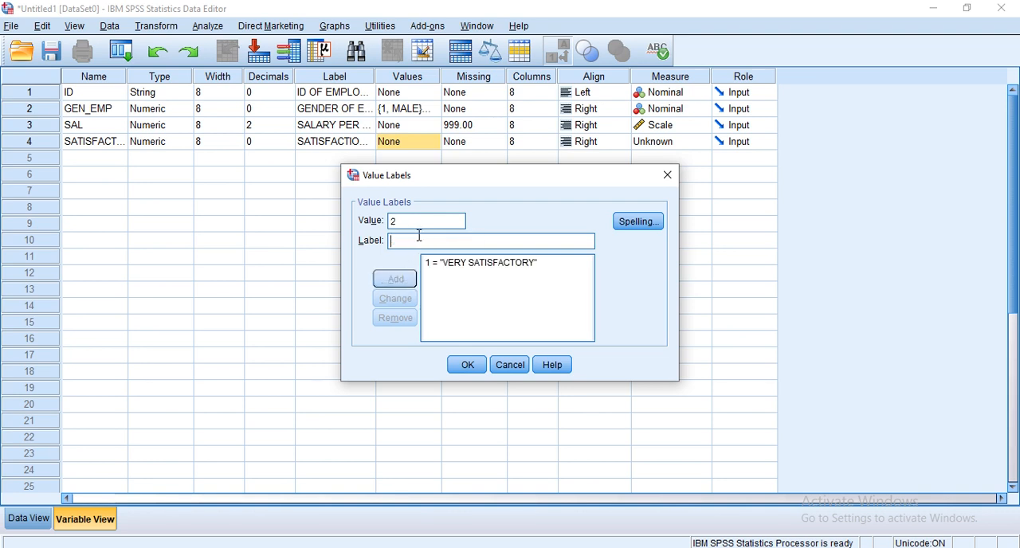
type("SATI")
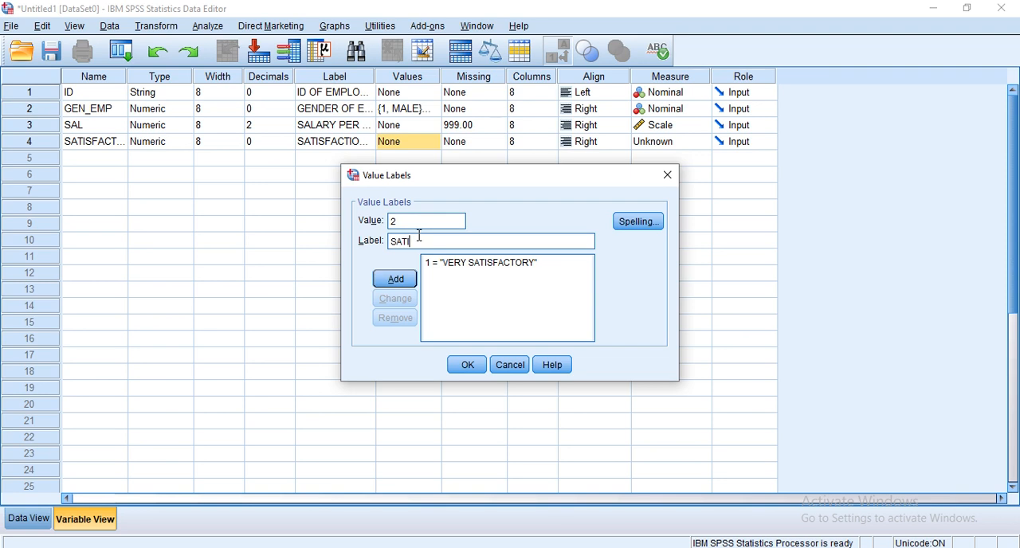
type("SFACTORY")
left_click(407, 279)
Add a third value label to the SATISFACTION variable assigning 3 to NEUTRAL.
type("3")
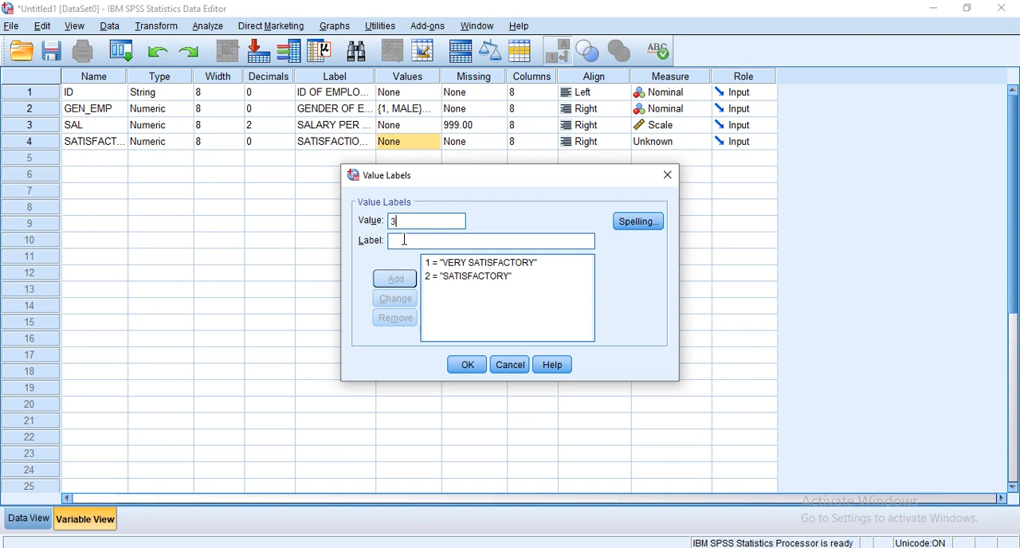
type("NE")
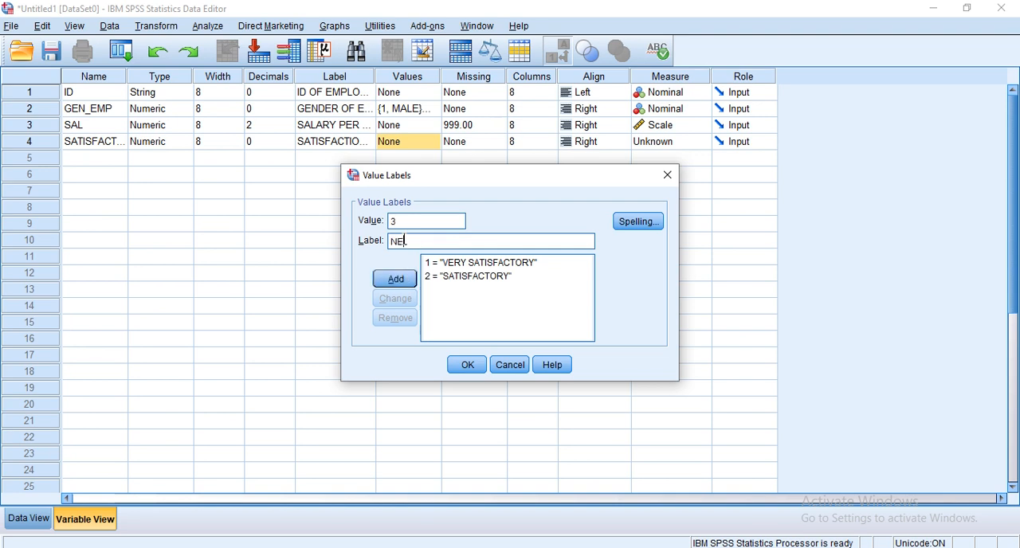
type("UTRAL")
left_click(410, 282)
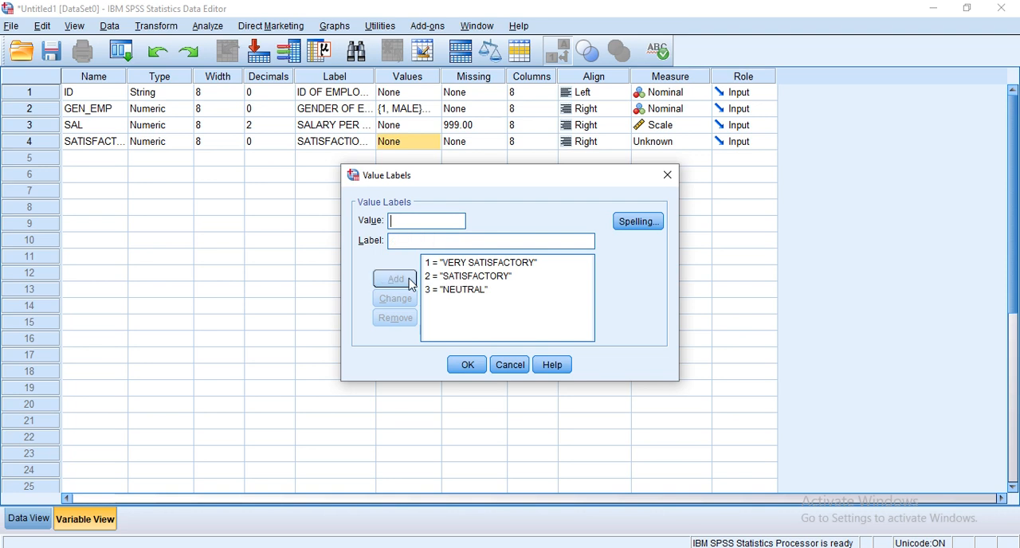
Add a fourth value label to the SATISFACTION variable assigning 4 to DISSATISFACTORY.
type("4")
left_click(415, 242)
type("DI")
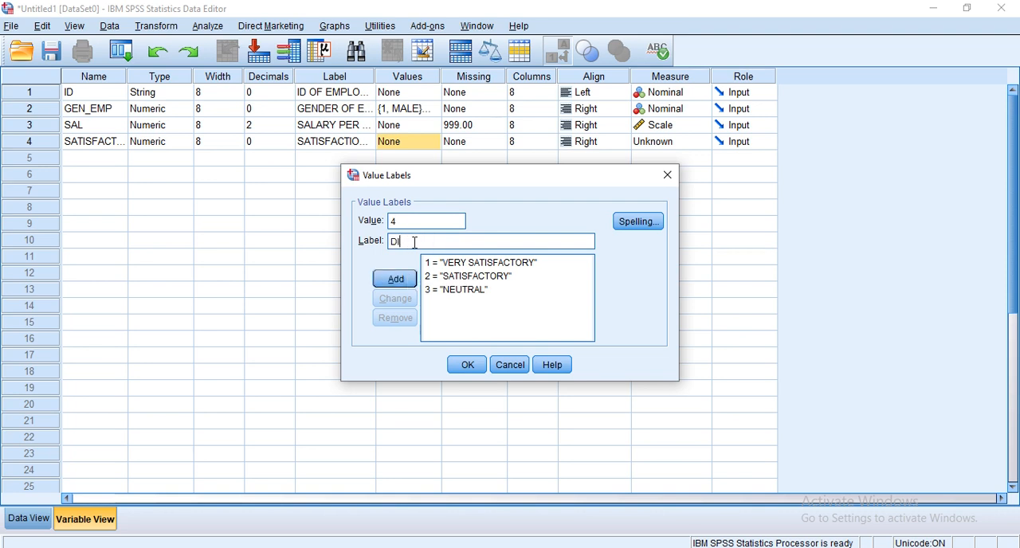
type("SSATISFACTORY")
key("Return")
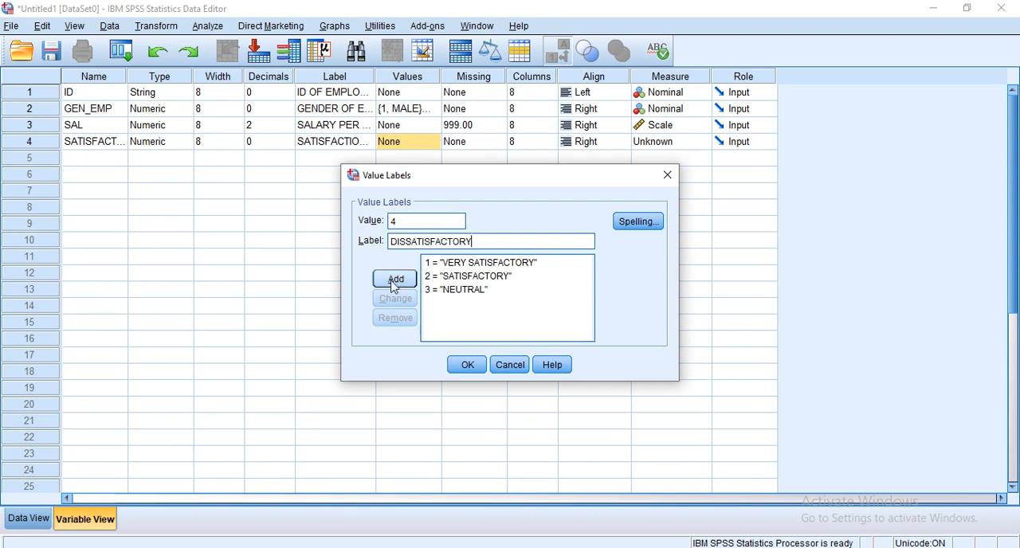
Add a fifth value label assigning 5 to VERY DISSATISFACTORY and apply the value labels to the SATISFACTION variable.
type("5")
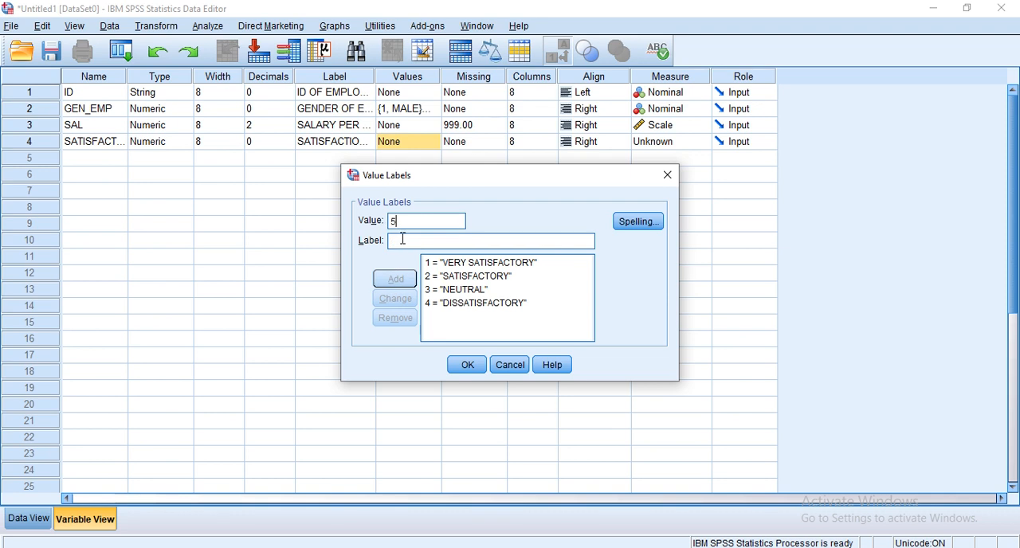
type("V")
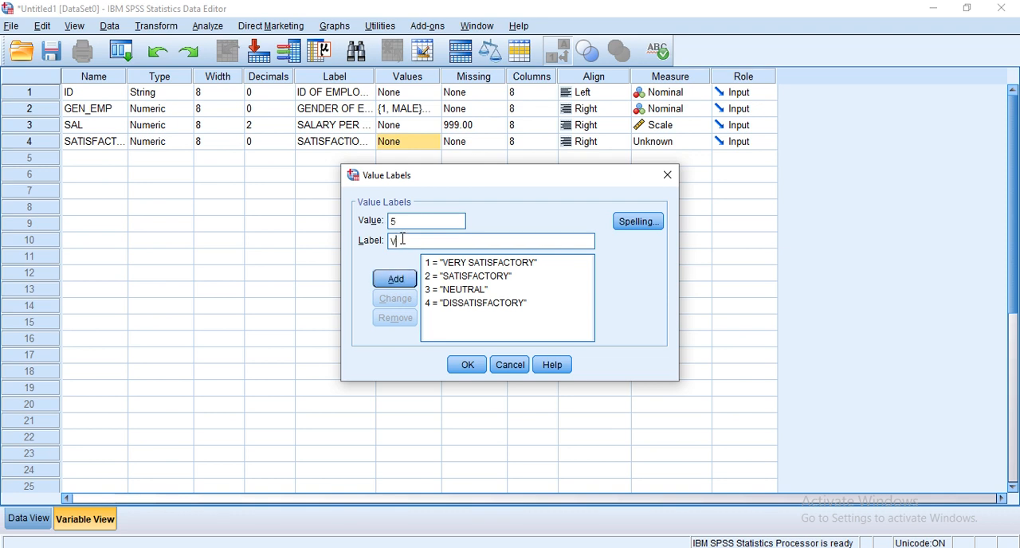
type("ERY DISSATISFACT")
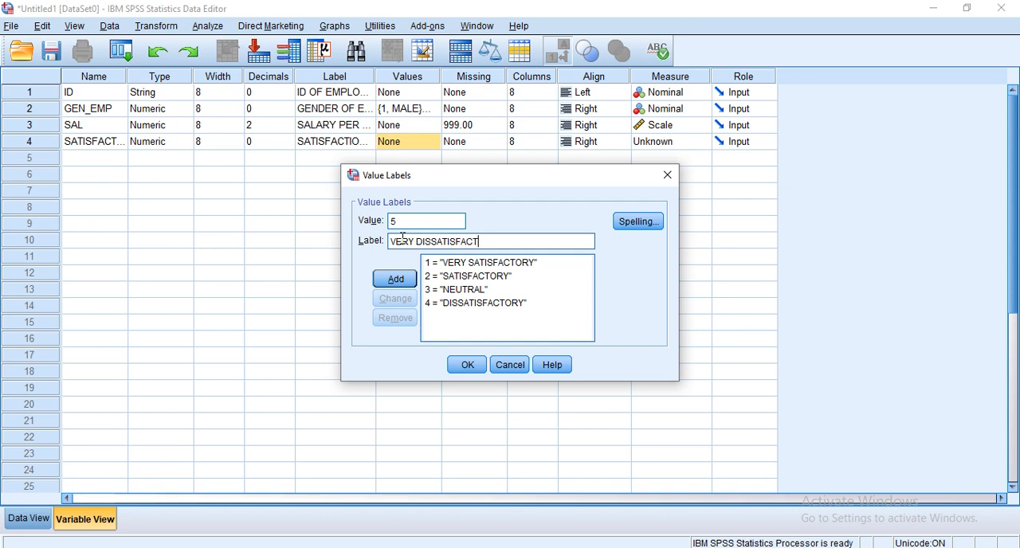
type("ORY")
left_click(396, 280)
left_click(469, 367)
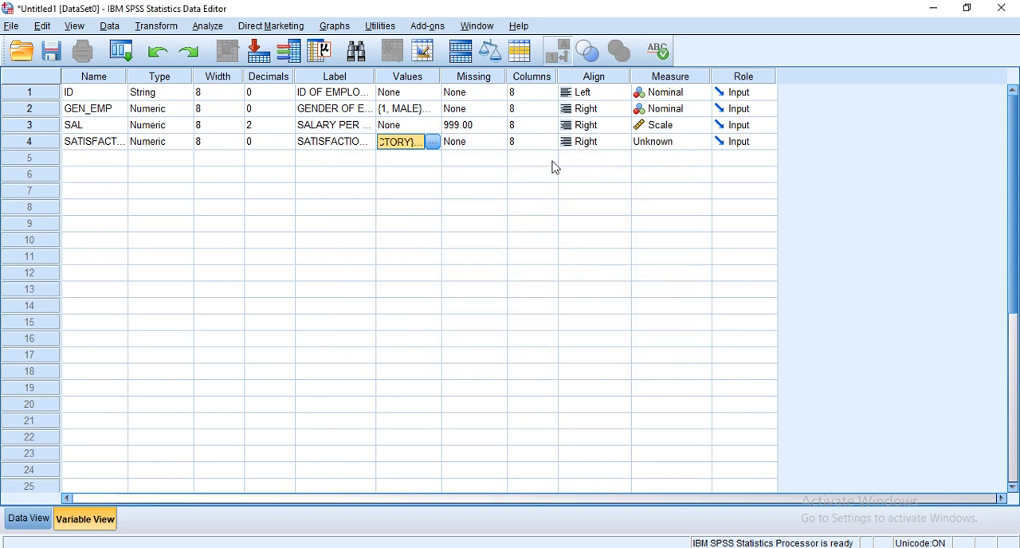
Set the measurement level of the SATISFACTION variable to Ordinal and switch the dataset to Data View.
left_click(693, 142)
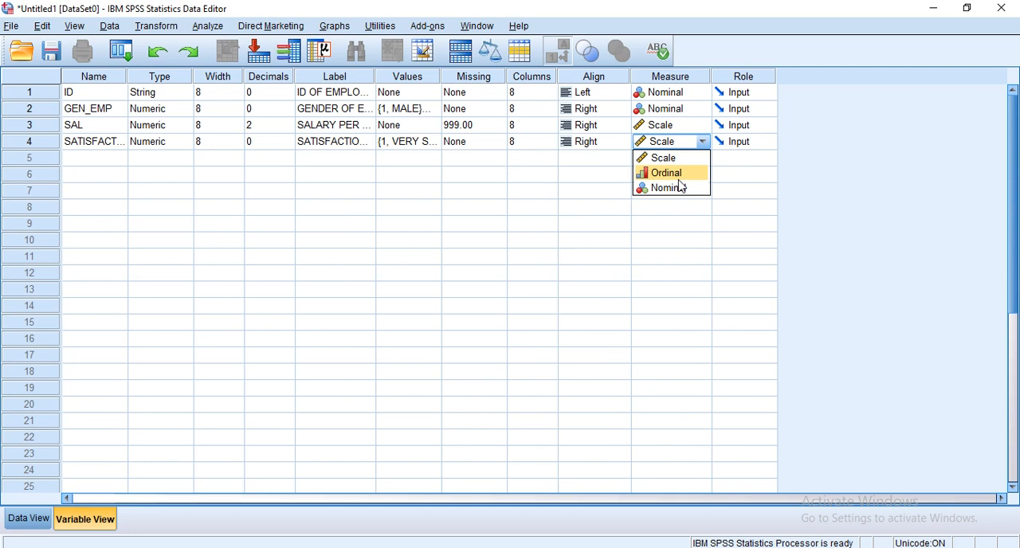
left_click(680, 181)
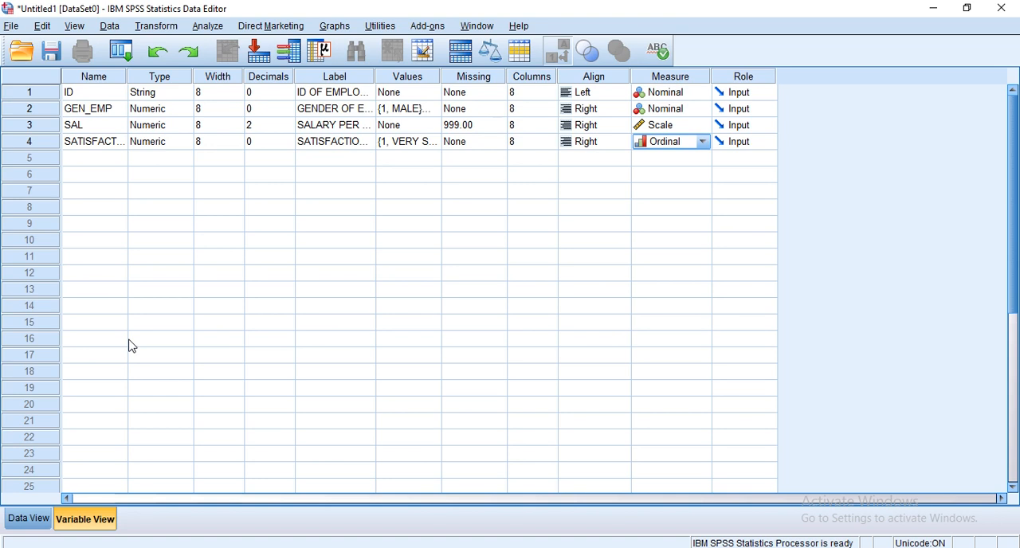
left_click(16, 522)
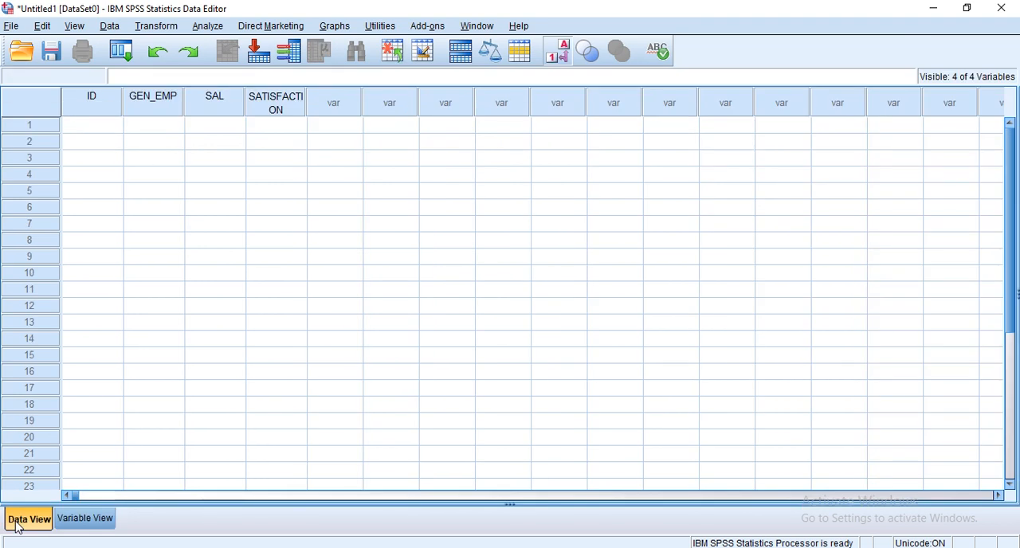
left_click(80, 528)
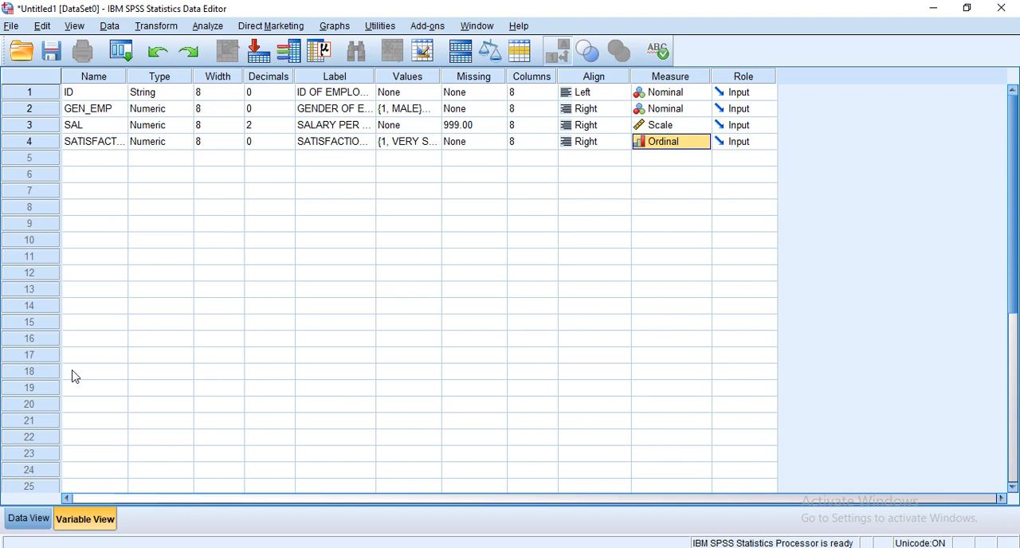
left_click(28, 519)
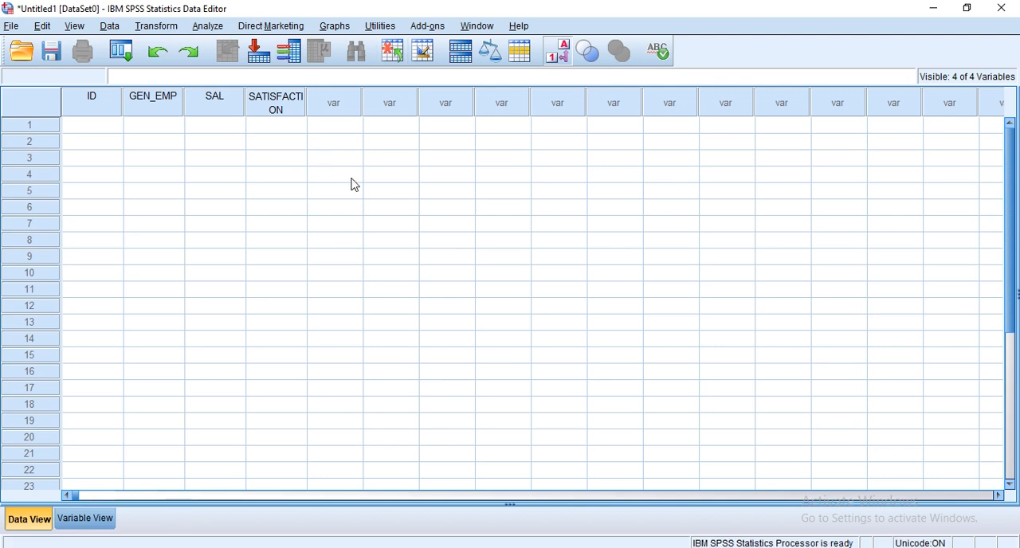
Examine the empty case rows and the ID, GEN_EMP, SAL and SATISFACTION columns of the data grid.
left_click(30, 128)
left_click(32, 141)
left_click(44, 209)
left_click(105, 104)
left_click(141, 106)
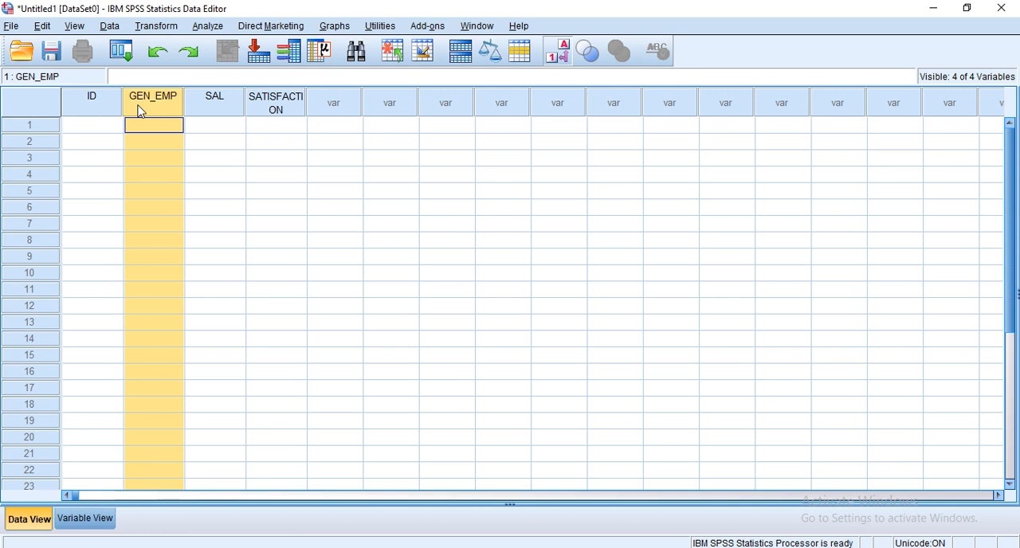
left_click(229, 116)
left_click(87, 126)
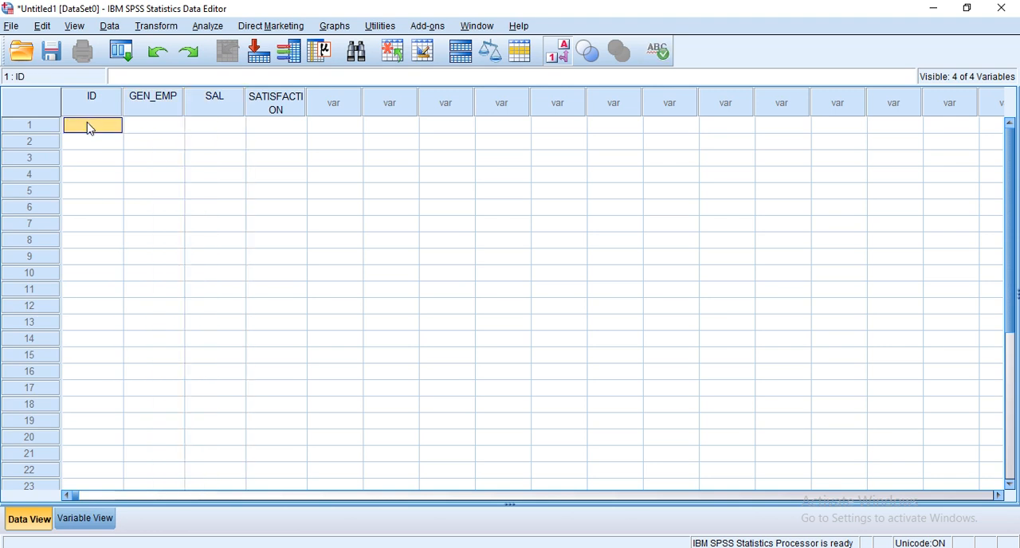
left_click(93, 142)
left_click(93, 163)
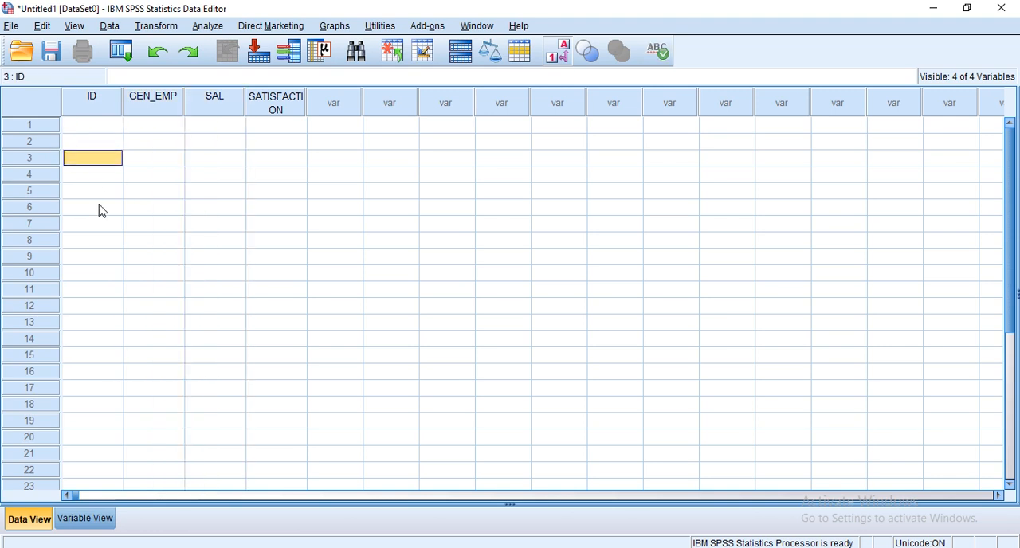
left_click(102, 209)
left_click(92, 127)
left_click(101, 177)
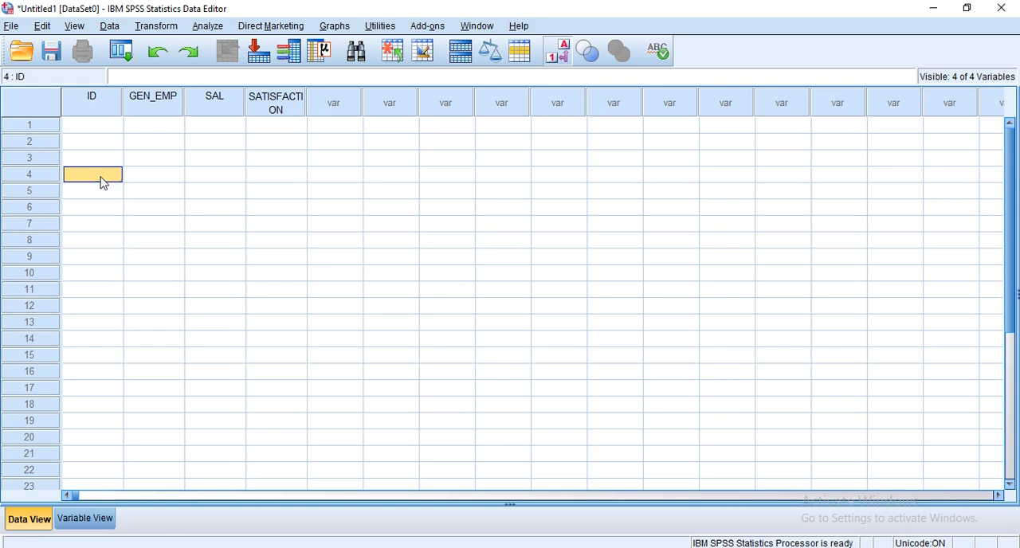
left_click(96, 98)
left_click(145, 104)
left_click(222, 101)
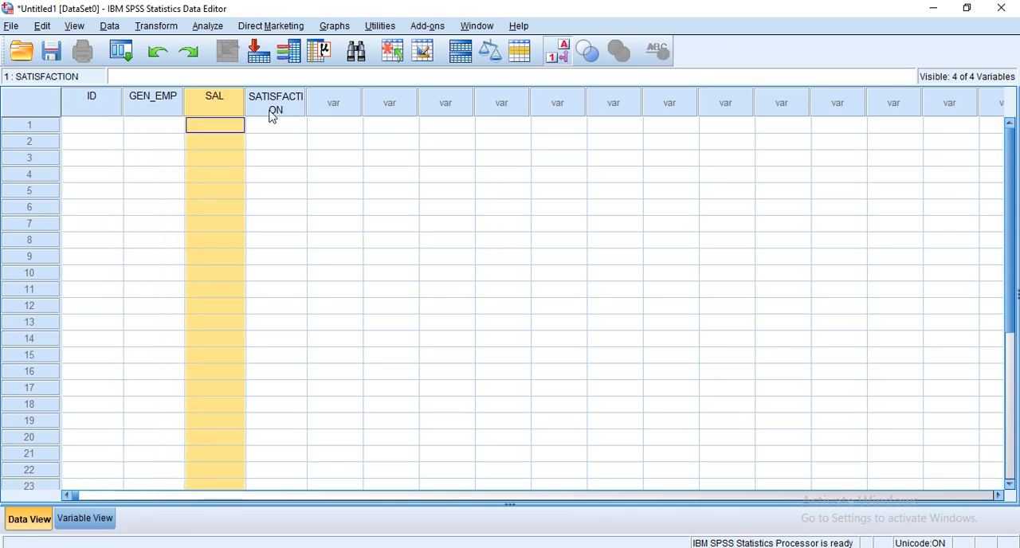
left_click(271, 113)
left_click(110, 112)
left_click(153, 114)
left_click(211, 114)
left_click(255, 125)
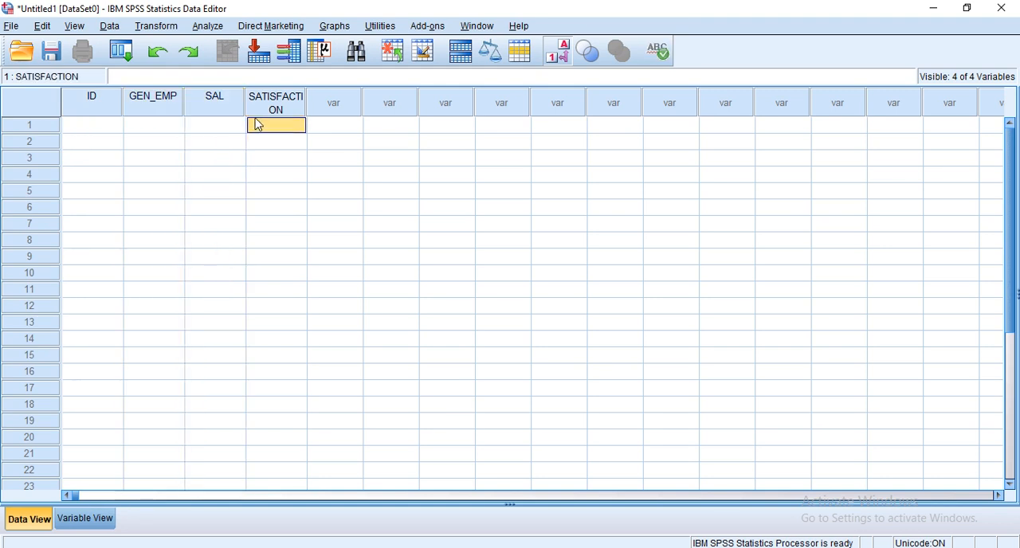
Enter the employee ID and the GEN_EMP code 1 for the first case.
left_click(87, 126)
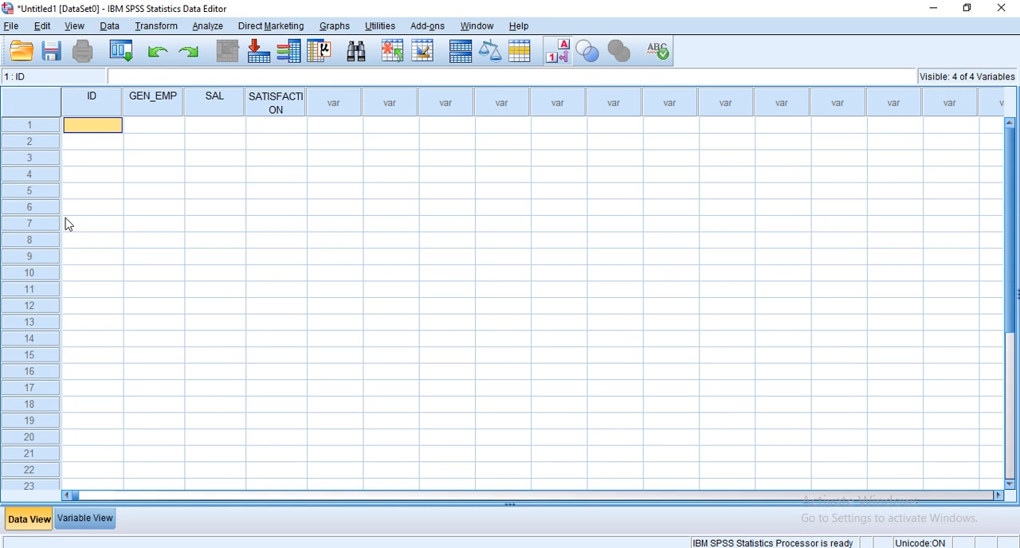
type("BBA 012")
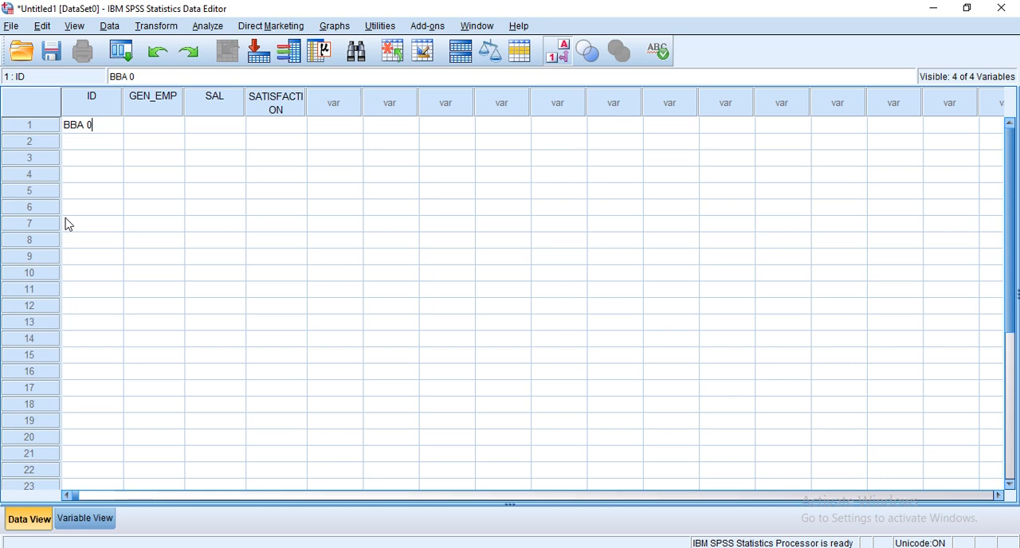
left_click(159, 134)
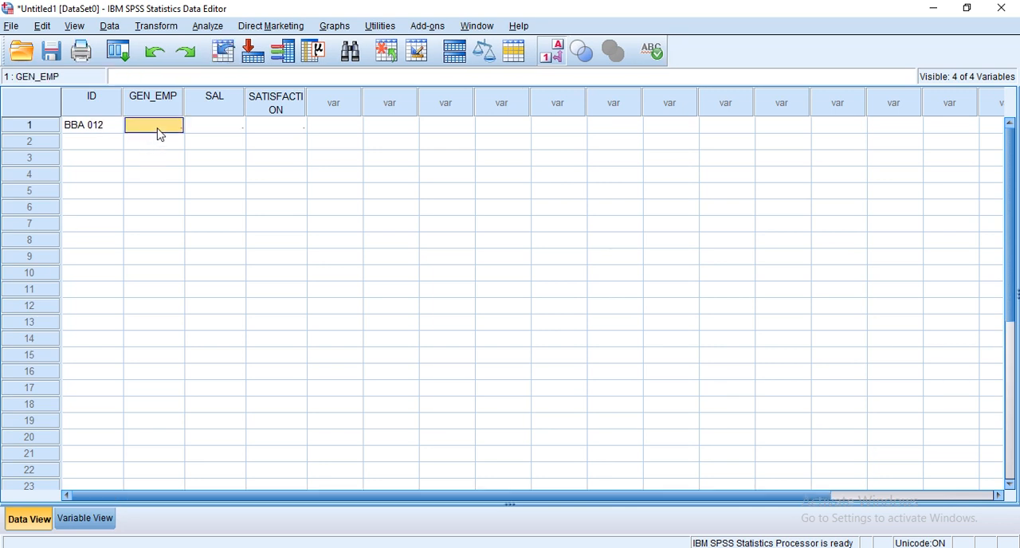
type("1")
Enter a SAL value of 10000 and a SATISFACTION code of 4 for the first case.
left_click(229, 129)
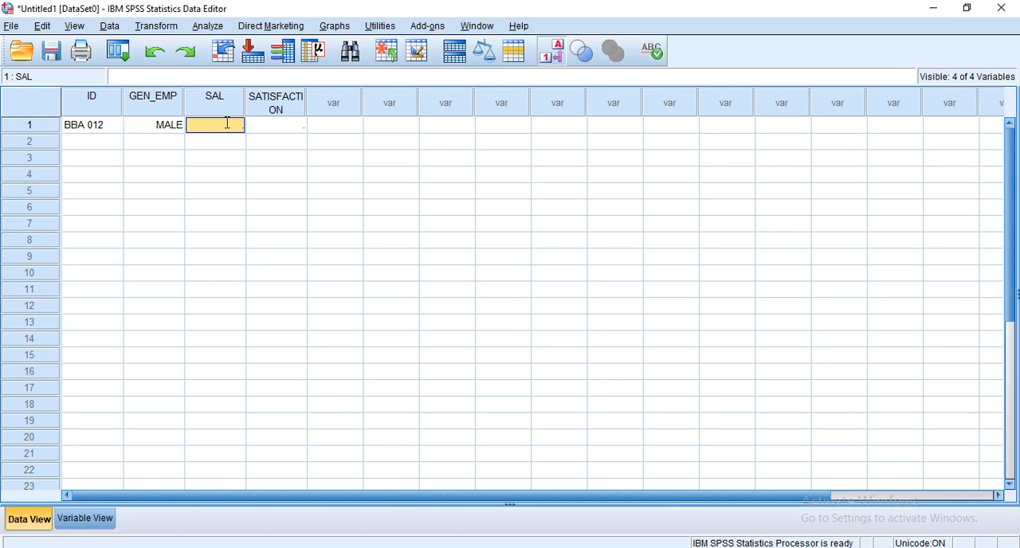
type("10000")
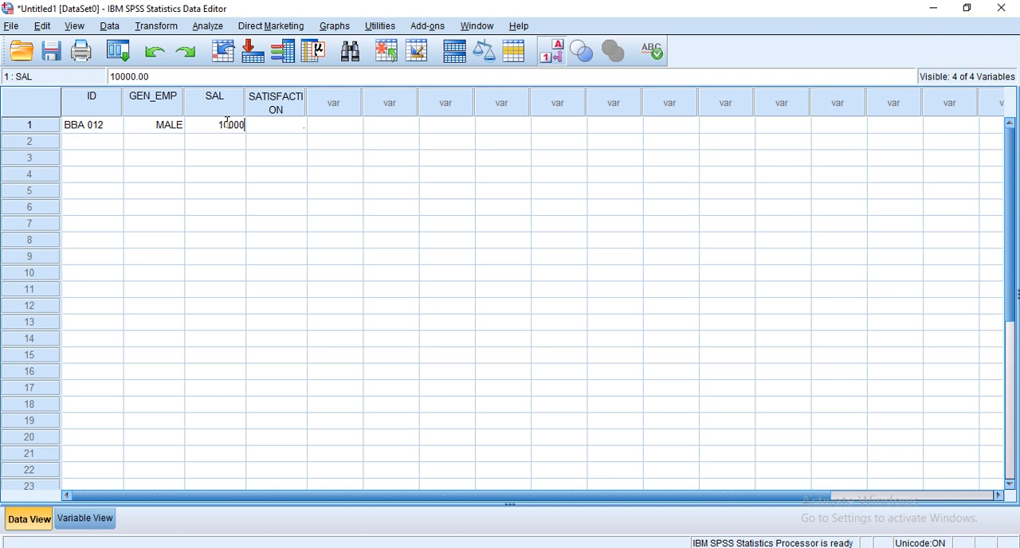
left_click(271, 129)
type("1")
key("BackSpace")
type("4")
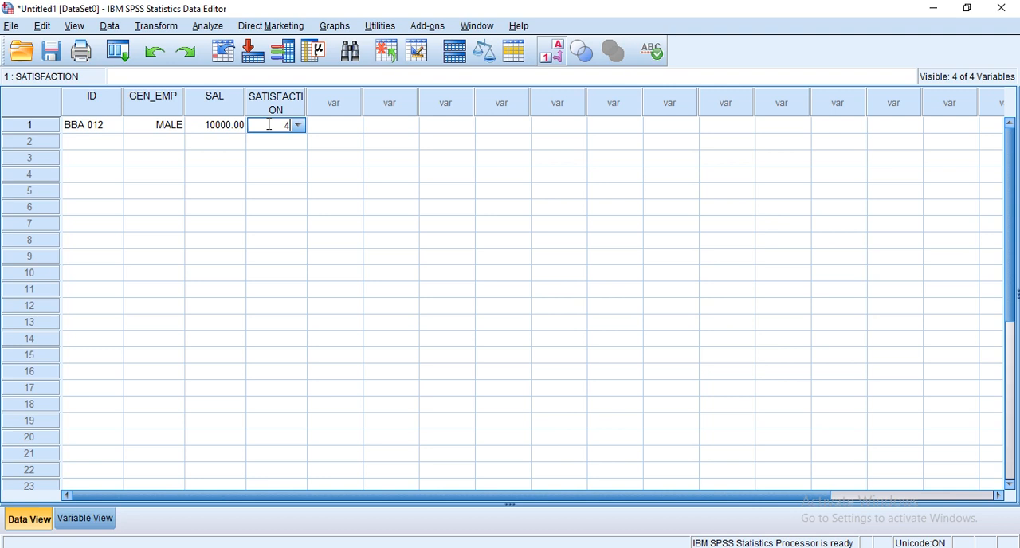
Enter the employee ID and the GEN_EMP code 2 for the second case.
left_click(90, 146)
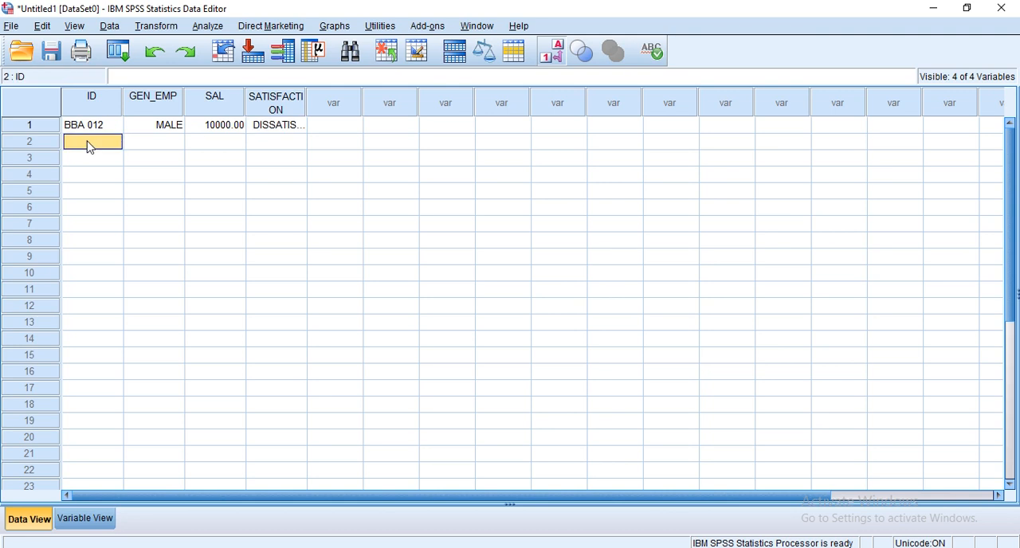
type("BBA013")
left_click(151, 144)
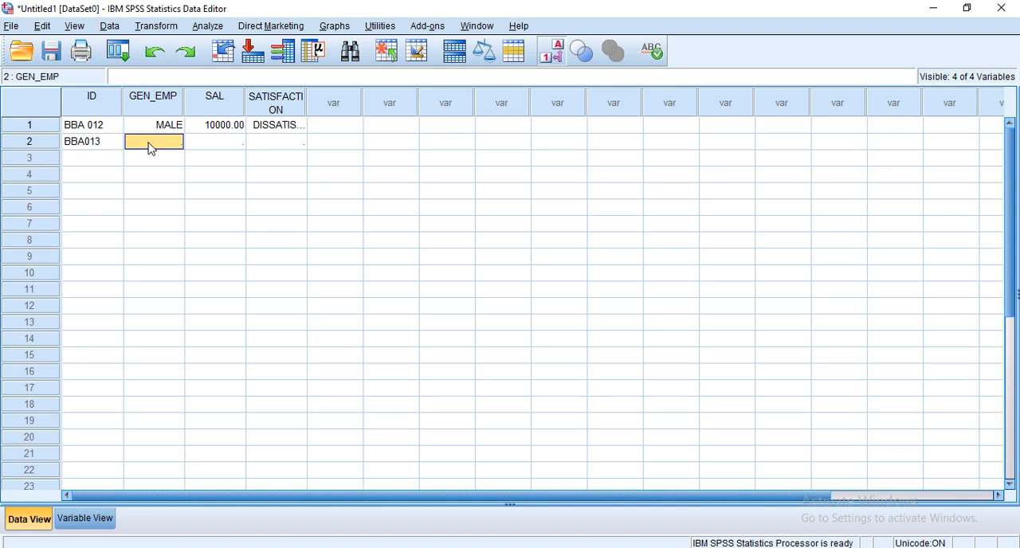
type("2")
Enter a SAL value of 8000 and a SATISFACTION code of 5 for the second case.
left_click(213, 144)
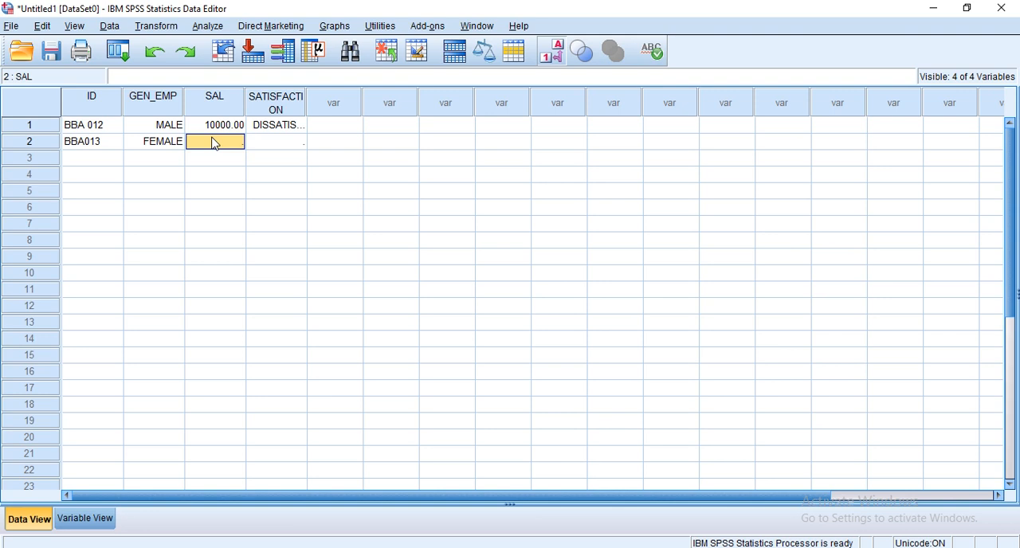
type("8000")
left_click(271, 147)
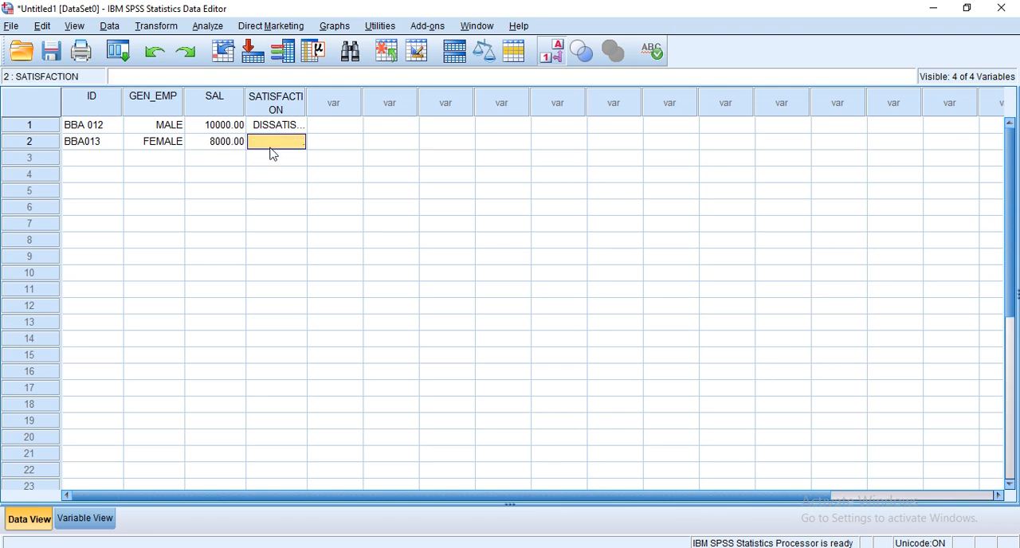
type("1")
Enter the employee ID for the third case and choose MALE as its GEN_EMP value.
left_click(77, 163)
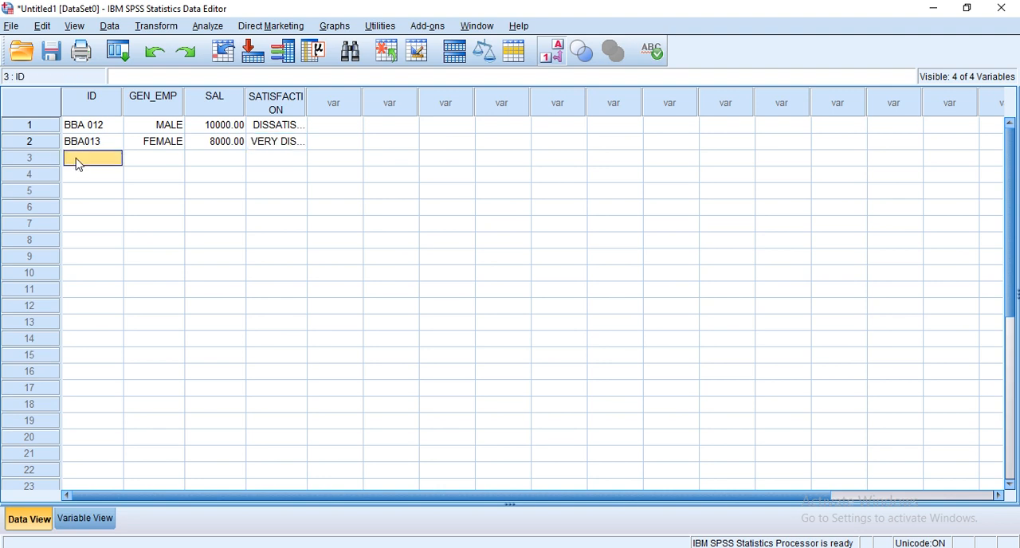
type("BBA015")
left_click(137, 163)
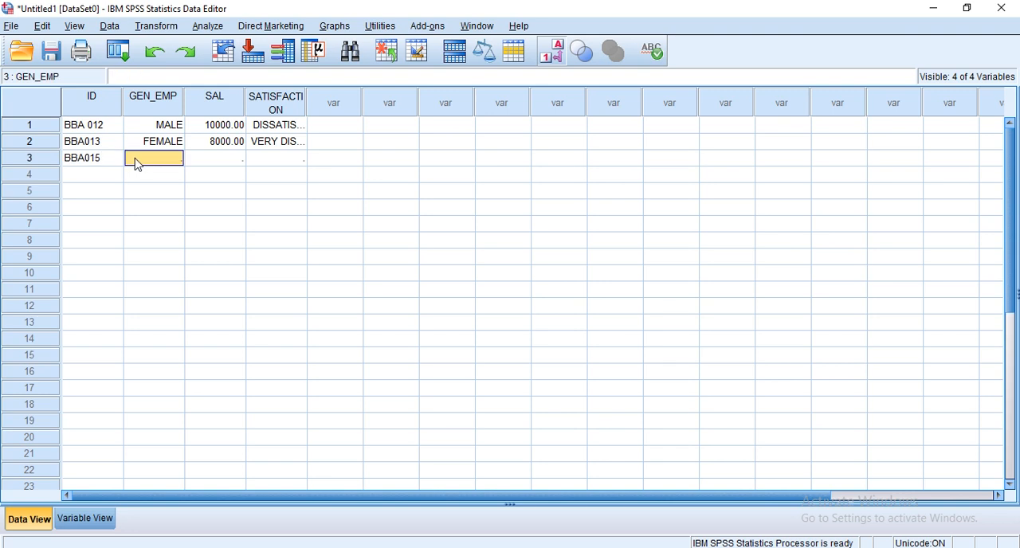
double_click(137, 161)
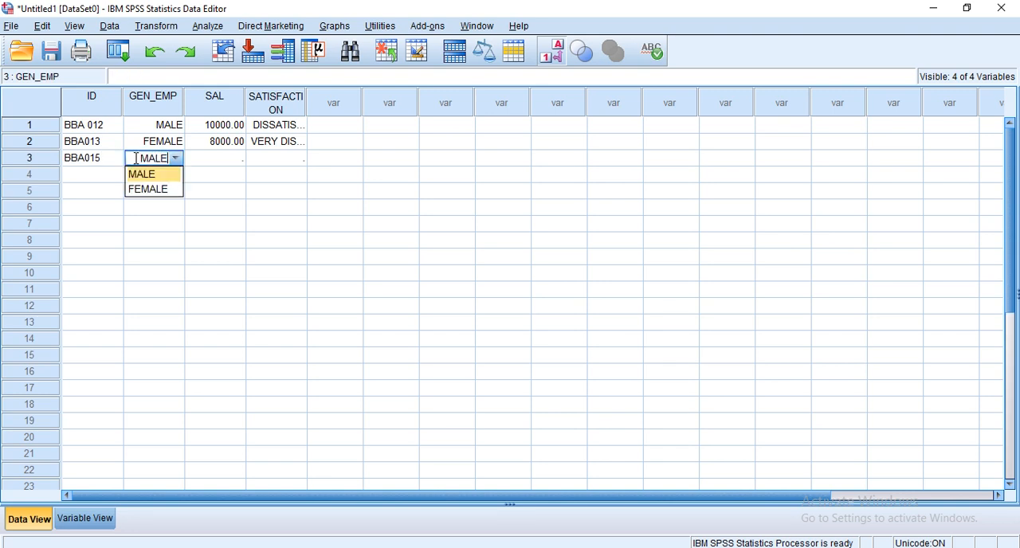
Enter a SAL value of 15000 and a SATISFACTION code of 3 for the third case.
left_click(217, 160)
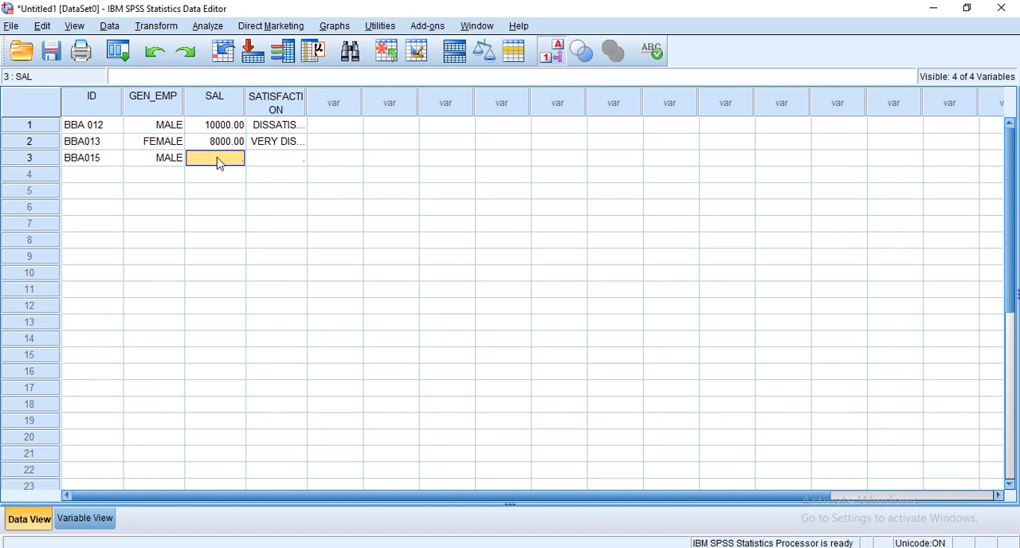
type("15000")
left_click(279, 160)
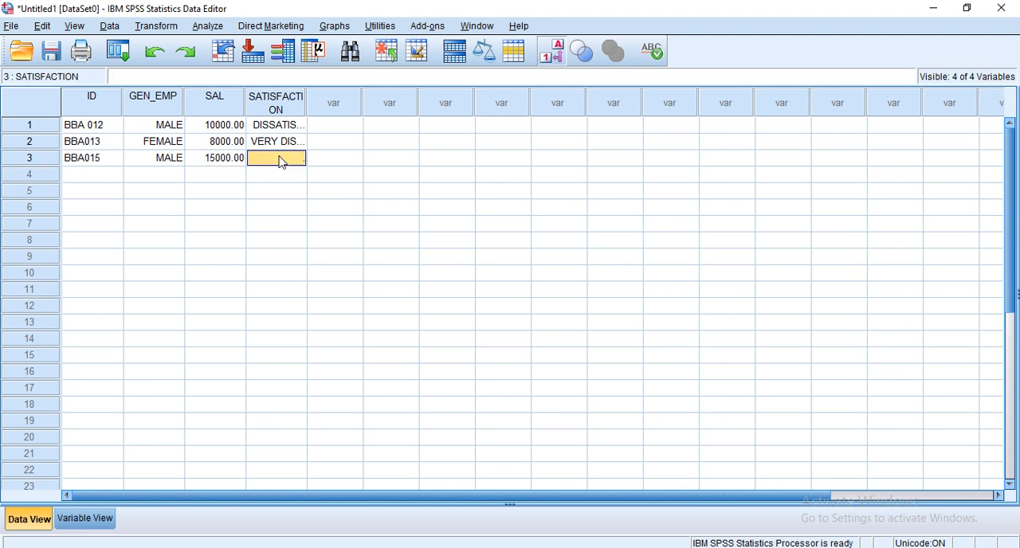
type("3")
key("Return")
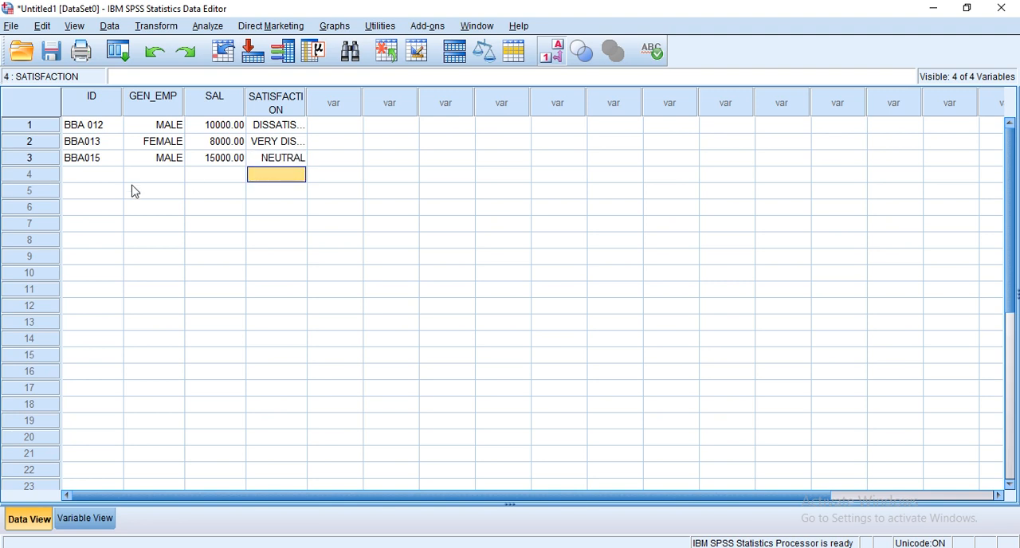
Enter the employee ID and the GEN_EMP code 2 for the fourth case.
left_click(80, 180)
type("BB")
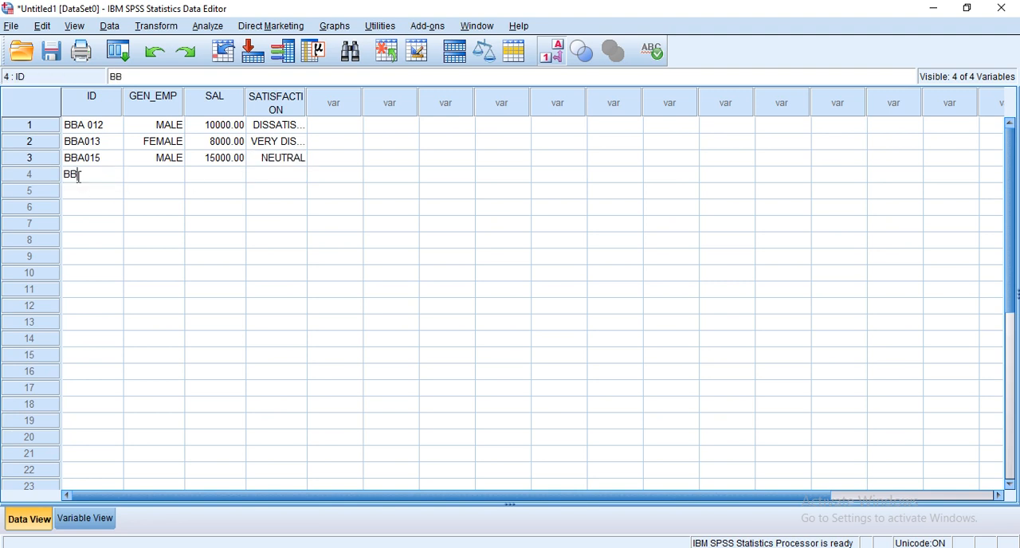
type("A016")
left_click(164, 176)
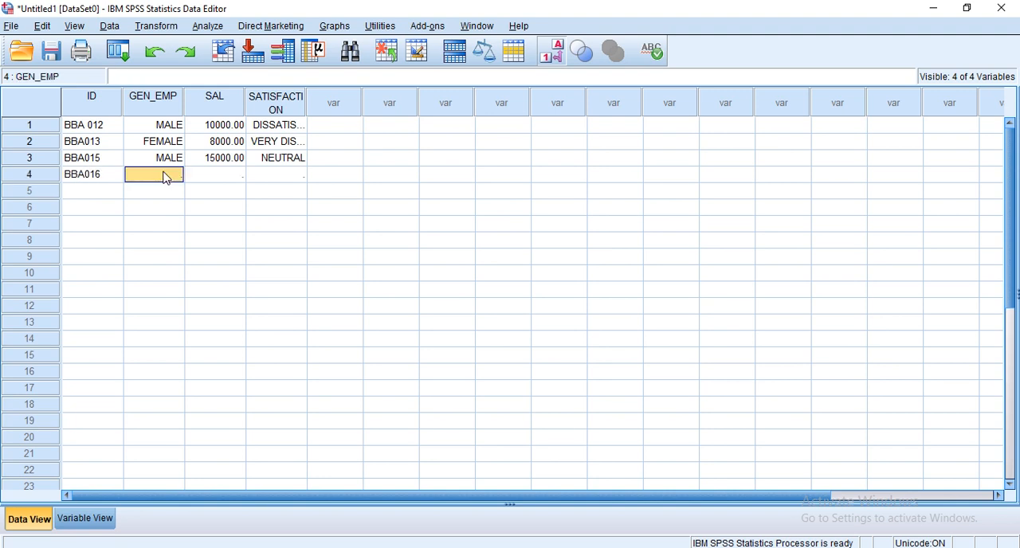
type("22")
key("BackSpace")
Enter the missing-value code 999 as SAL and NEUTRAL as SATISFACTION for the fourth case.
left_click(224, 180)
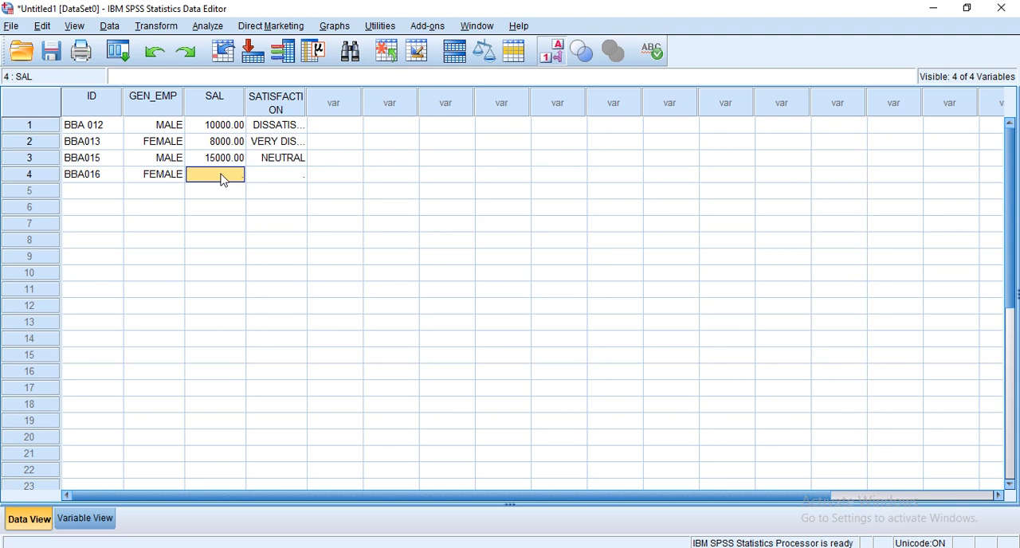
type("999")
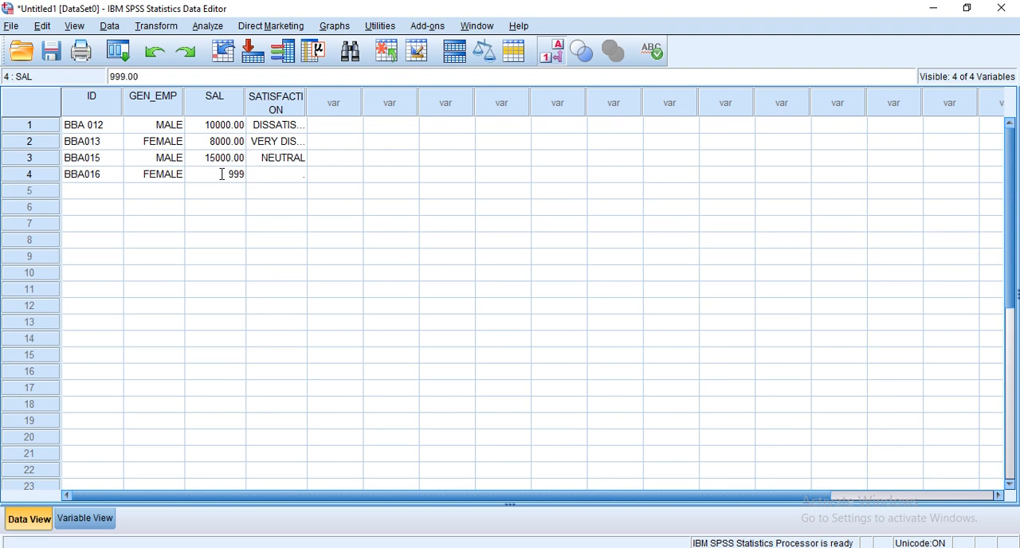
left_click(278, 179)
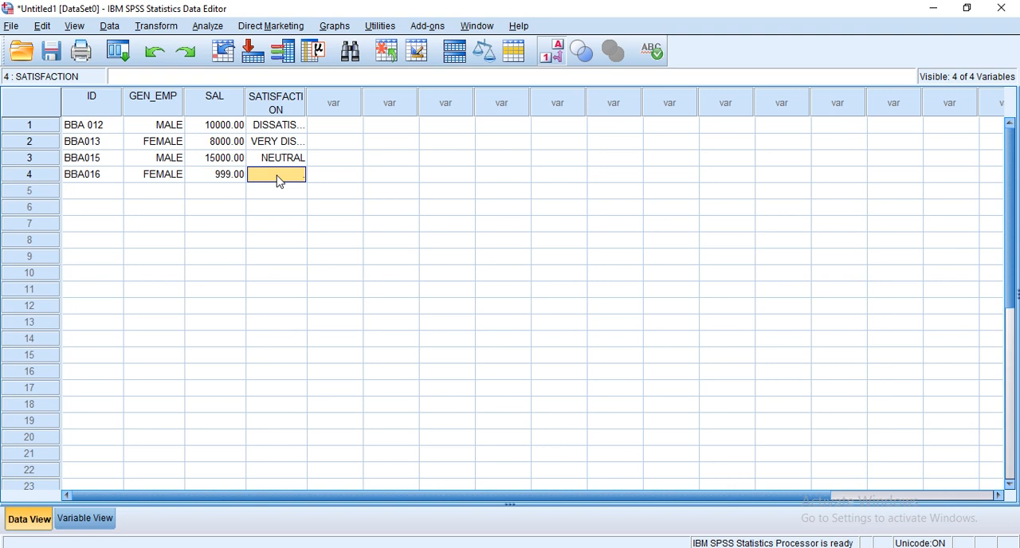
type("NE")
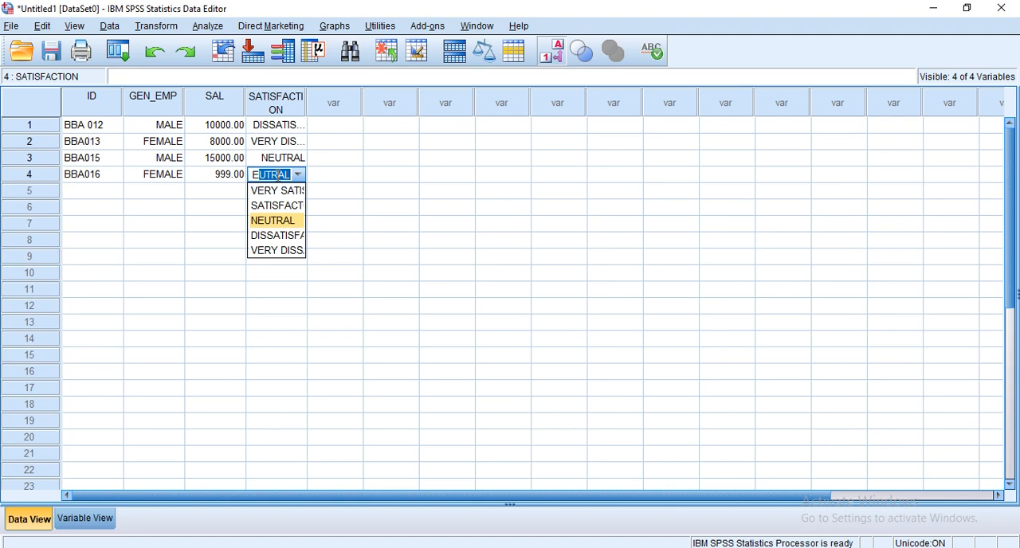
type("U")
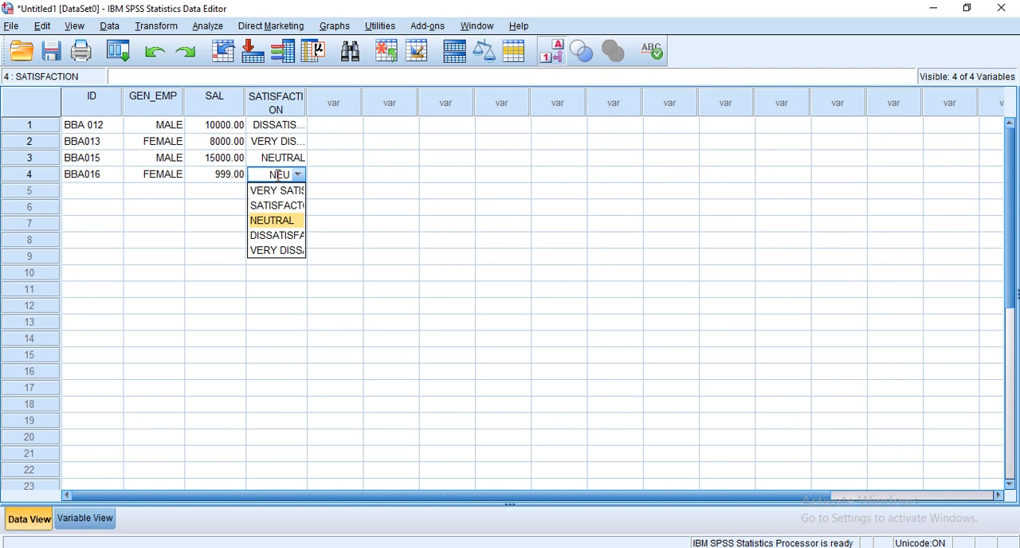
type("TRAL")
left_click(416, 242)
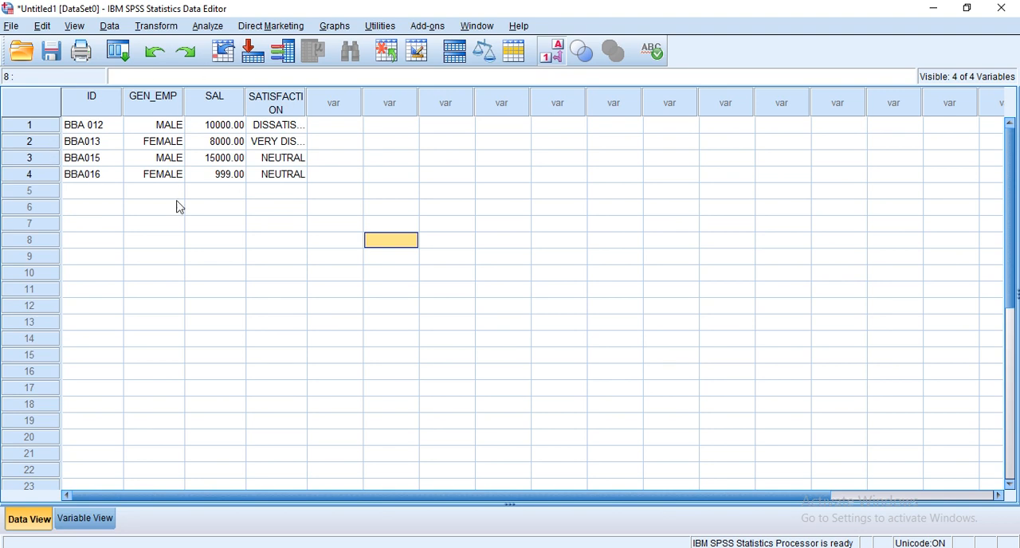
left_click(100, 114)
left_click(231, 159)
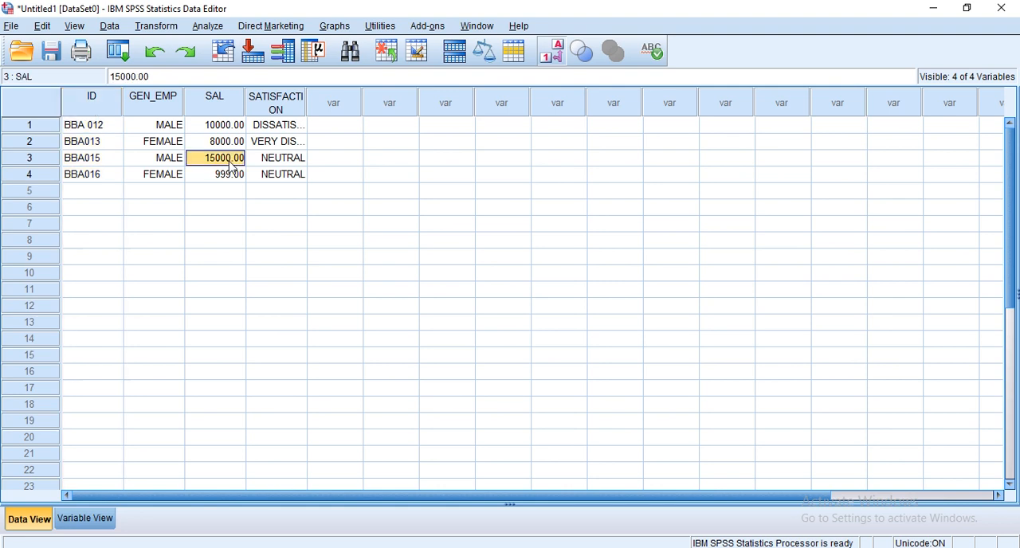
right_click(550, 58)
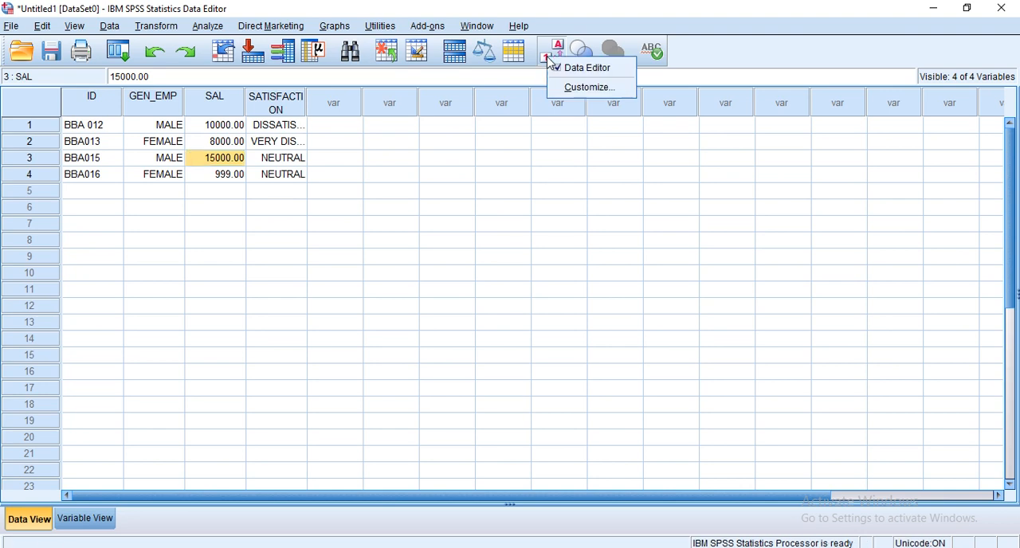
left_click(251, 223)
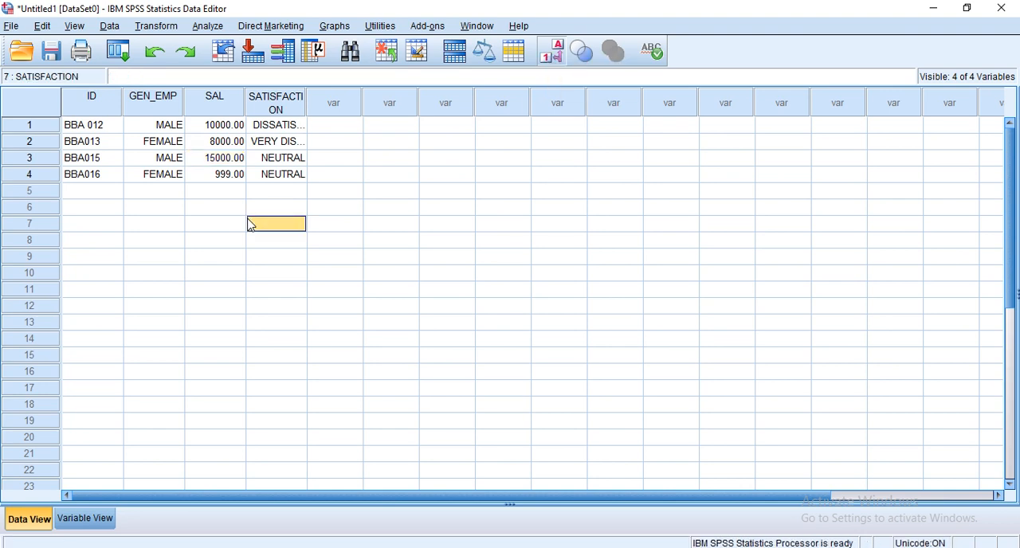
Toggle the value labels off and back on to compare codes with labels, and switch to Variable View.
left_click(134, 110)
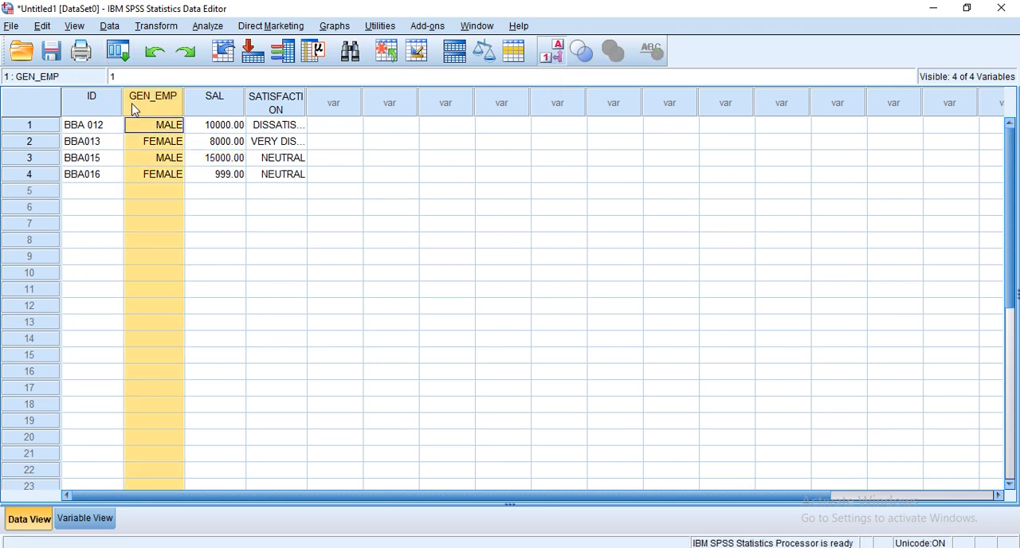
left_click(552, 52)
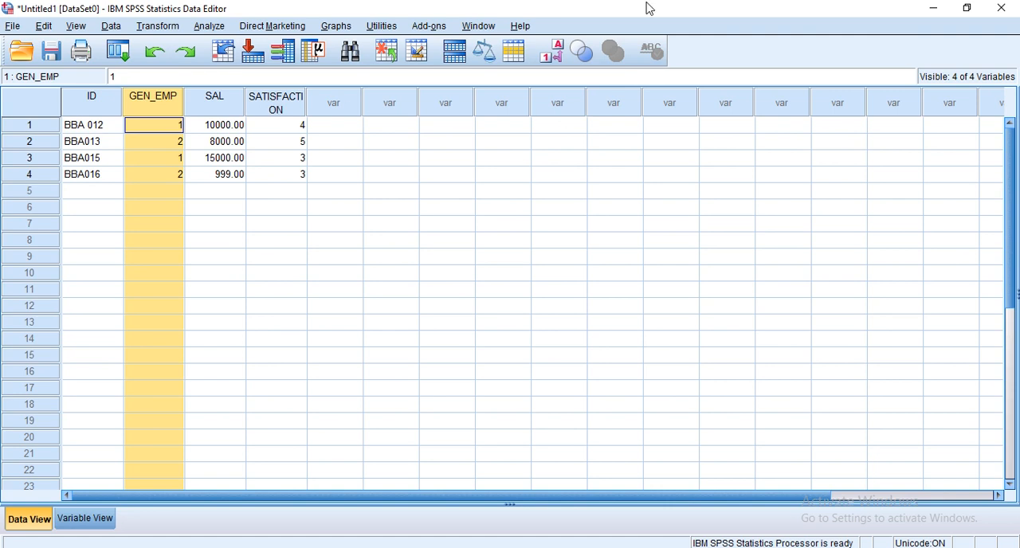
left_click(560, 47)
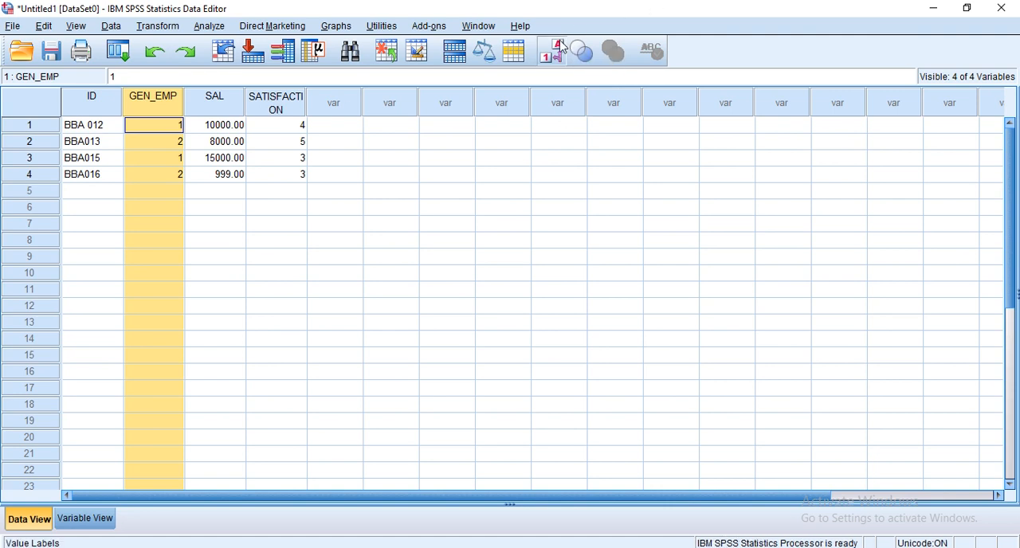
left_click(100, 519)
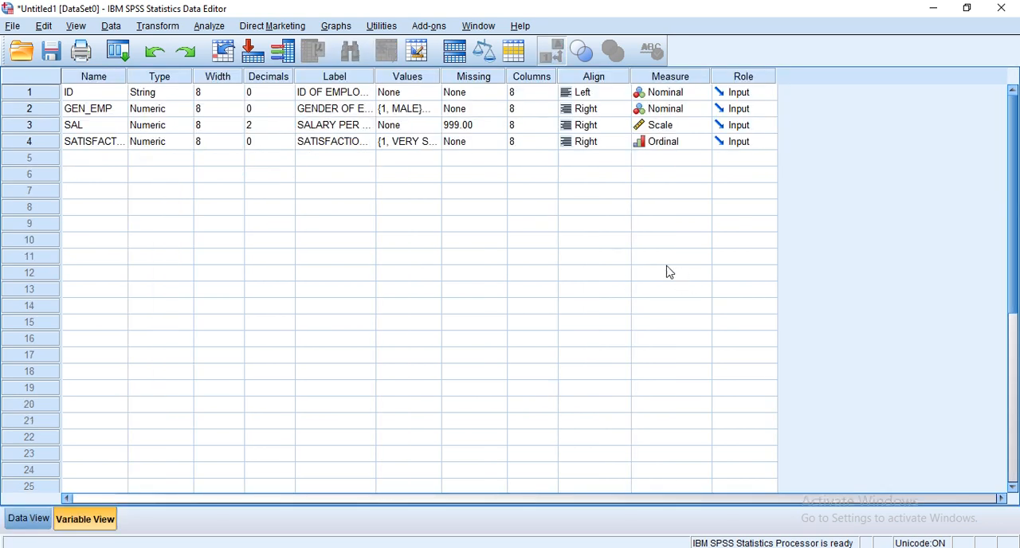